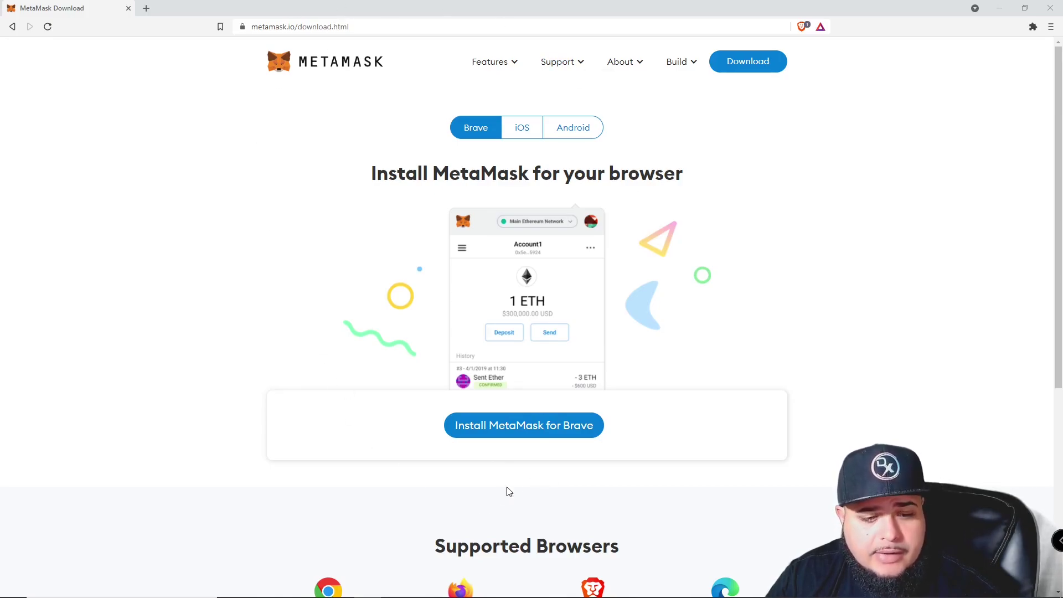
Start the MetaMask for Brave install from metamask.io's download page.
click(492, 435)
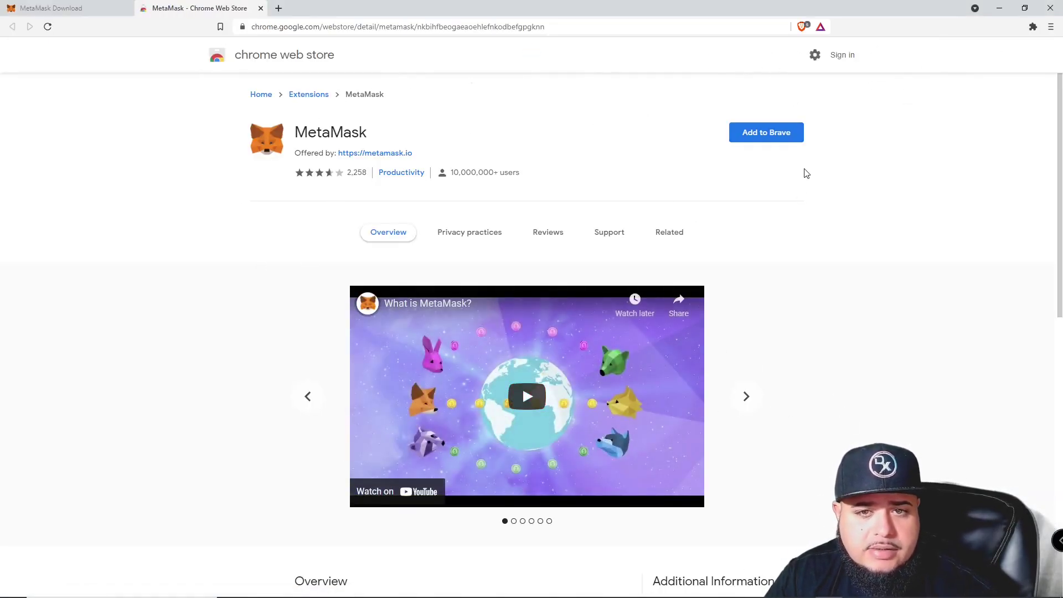
Add the MetaMask extension to Brave and approve its requested permissions.
click(799, 139)
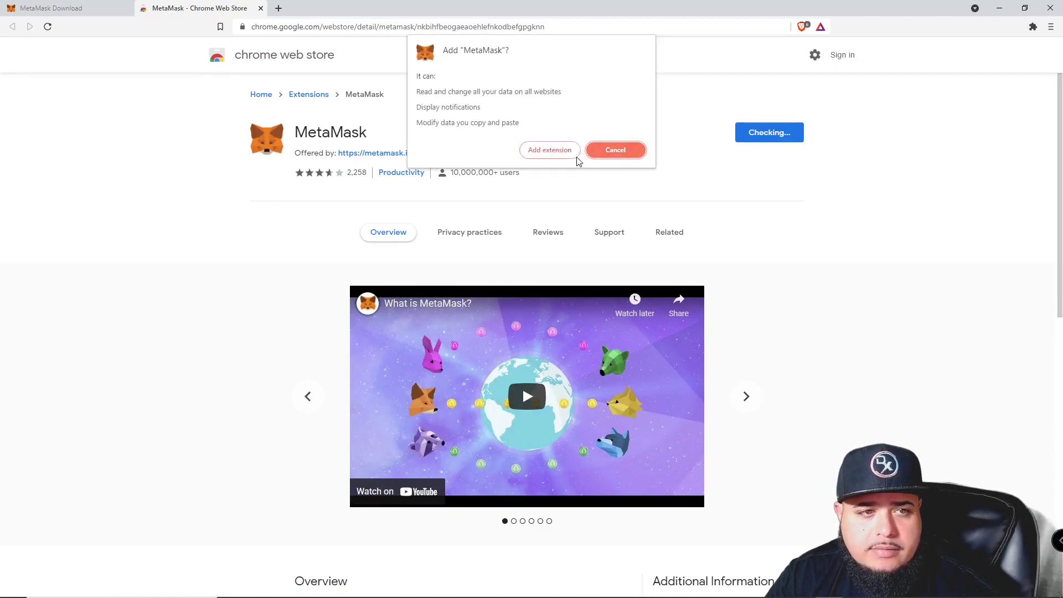
click(556, 148)
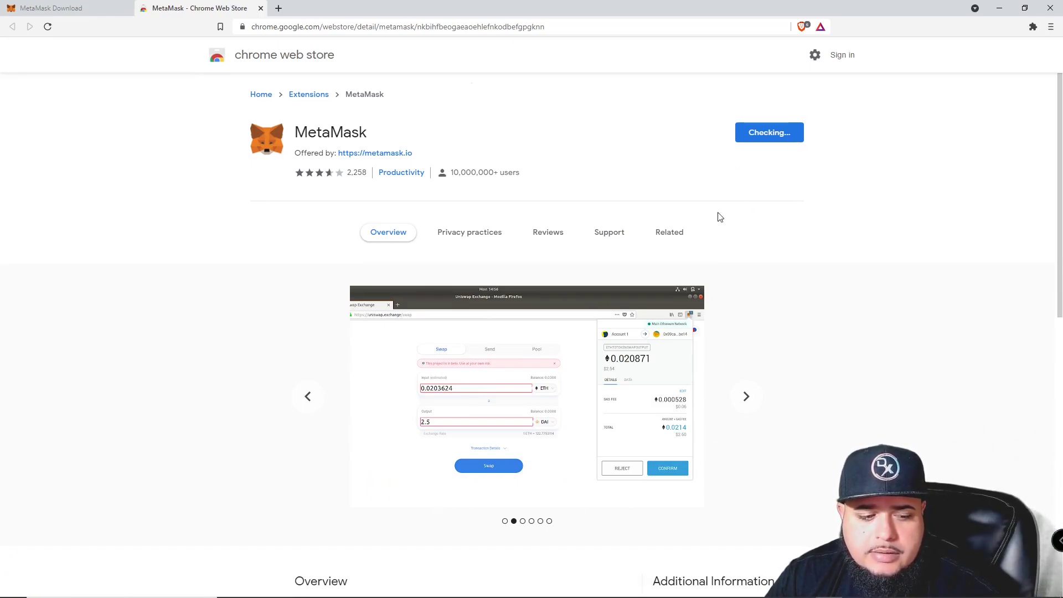
scroll(719, 213, down, 15)
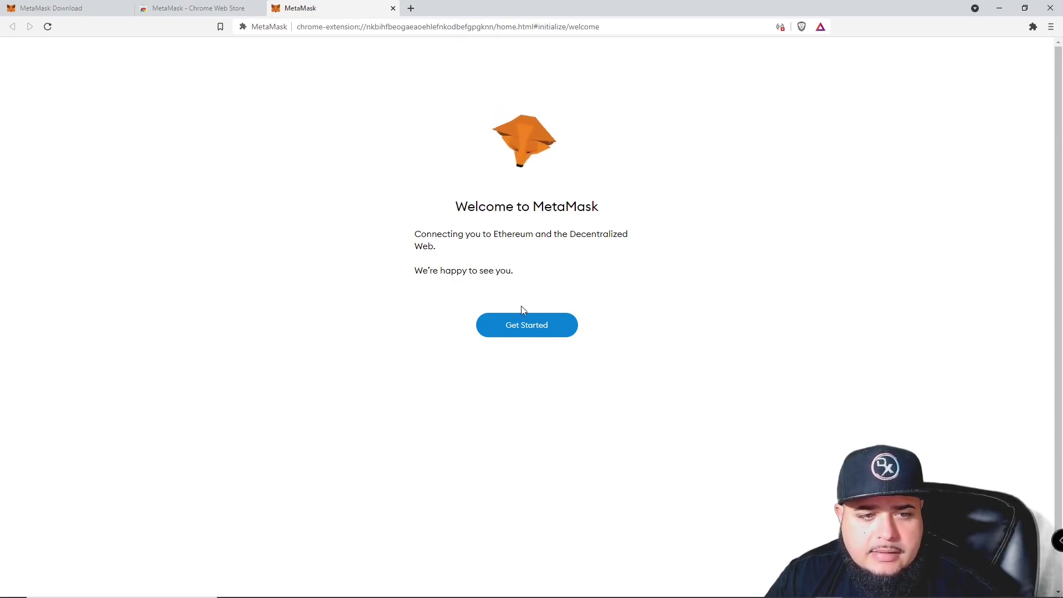
Begin MetaMask setup and choose to create a brand-new wallet.
click(538, 329)
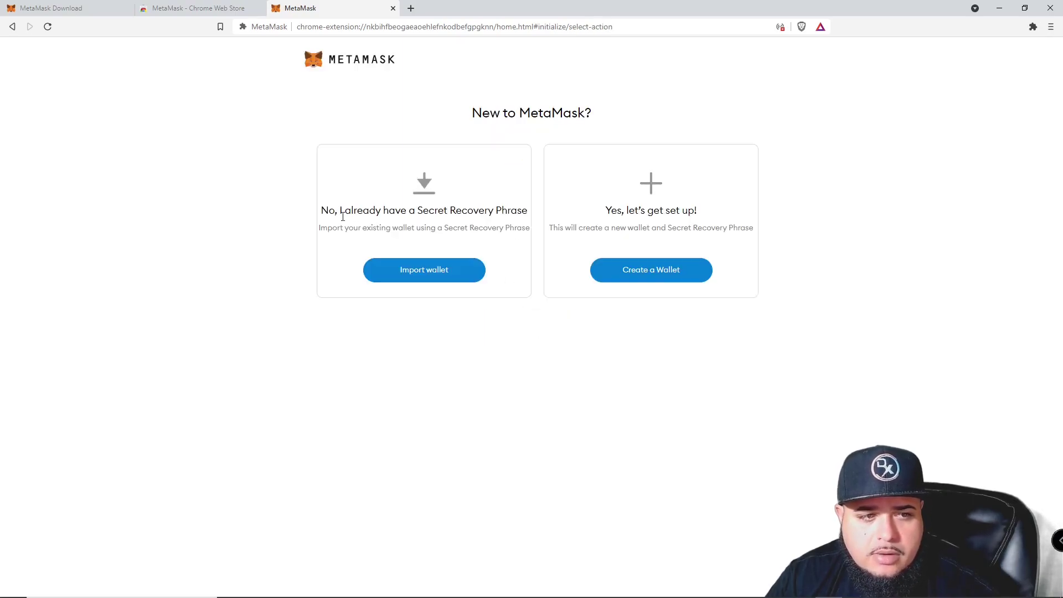
drag(343, 212, 425, 229)
click(425, 229)
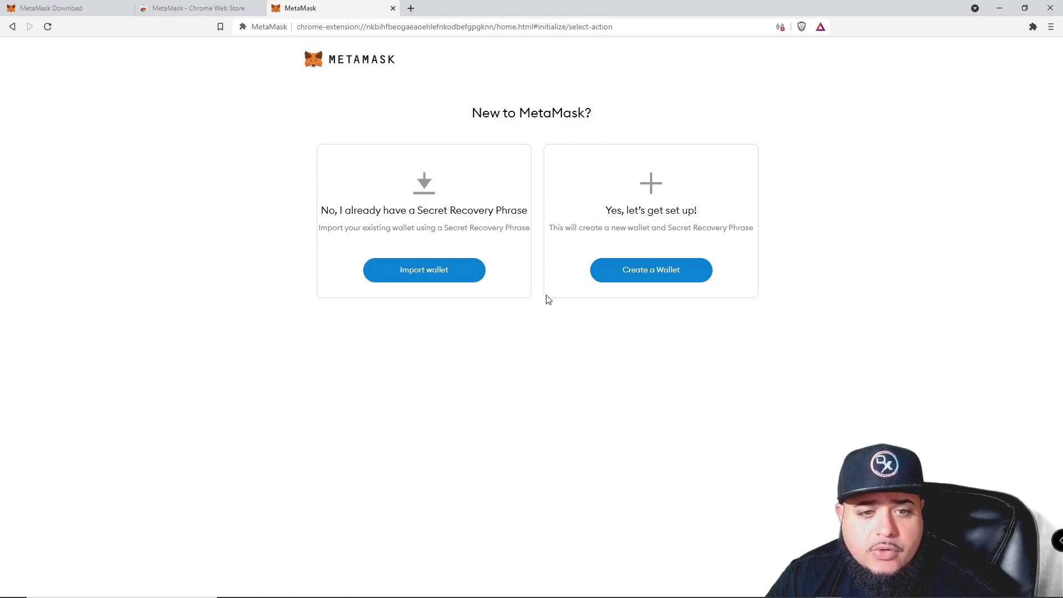
click(663, 276)
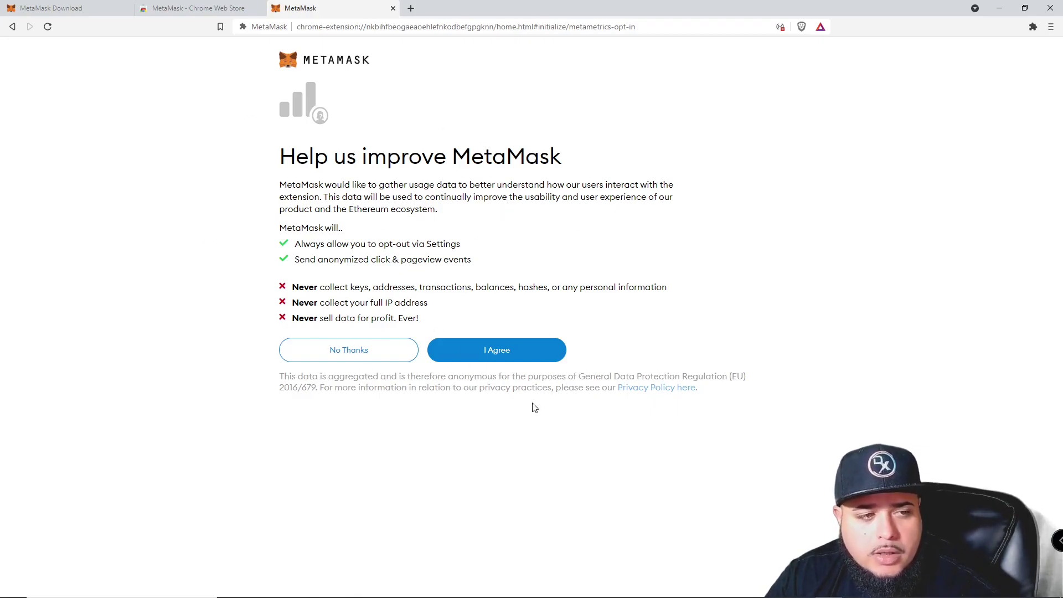
Agree to share anonymous usage data and create the wallet password.
click(498, 351)
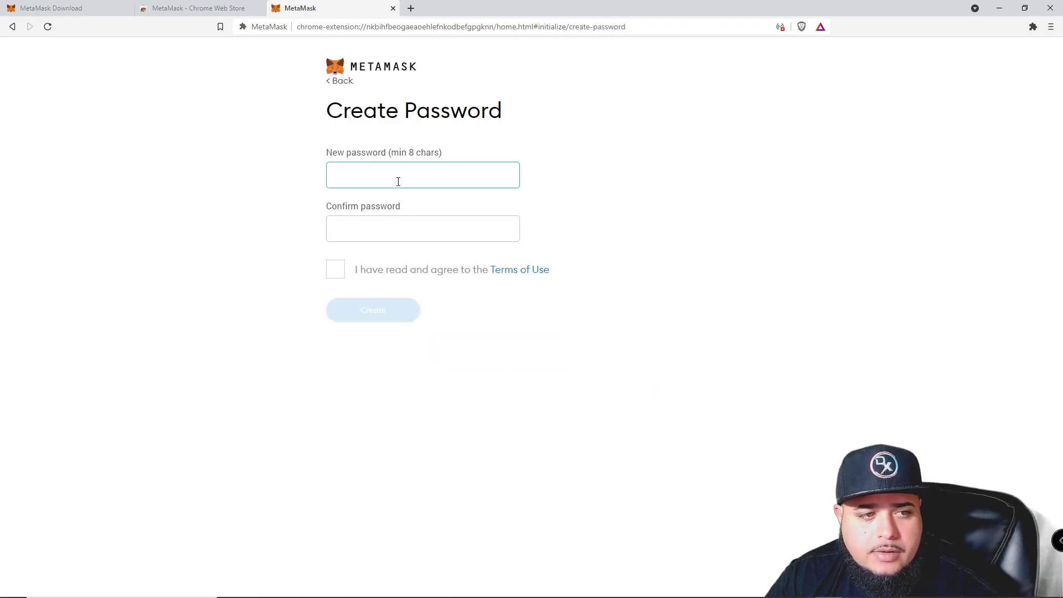
text(a)
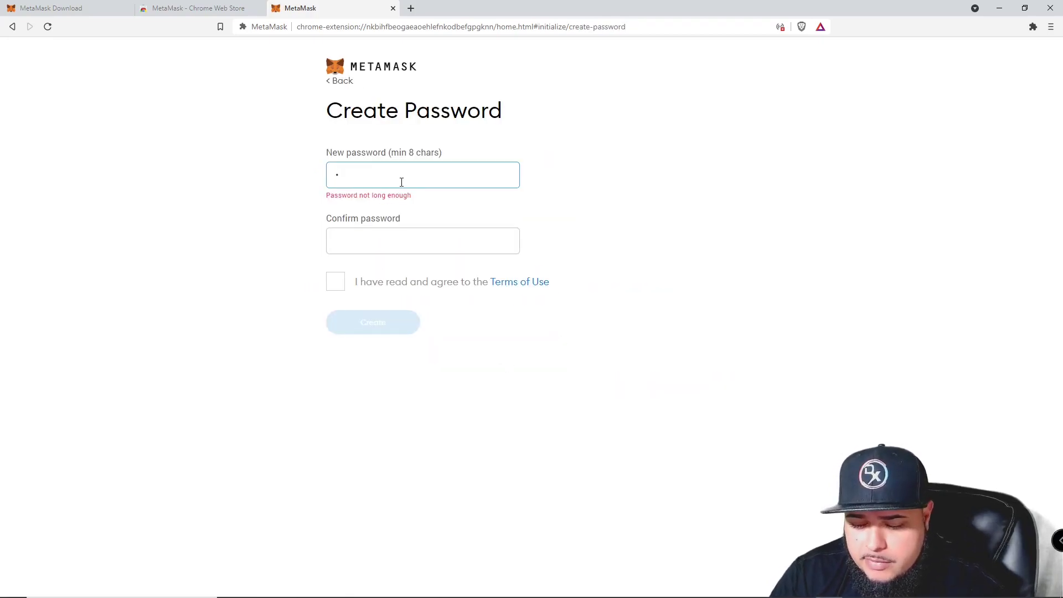
key(BackSpace)
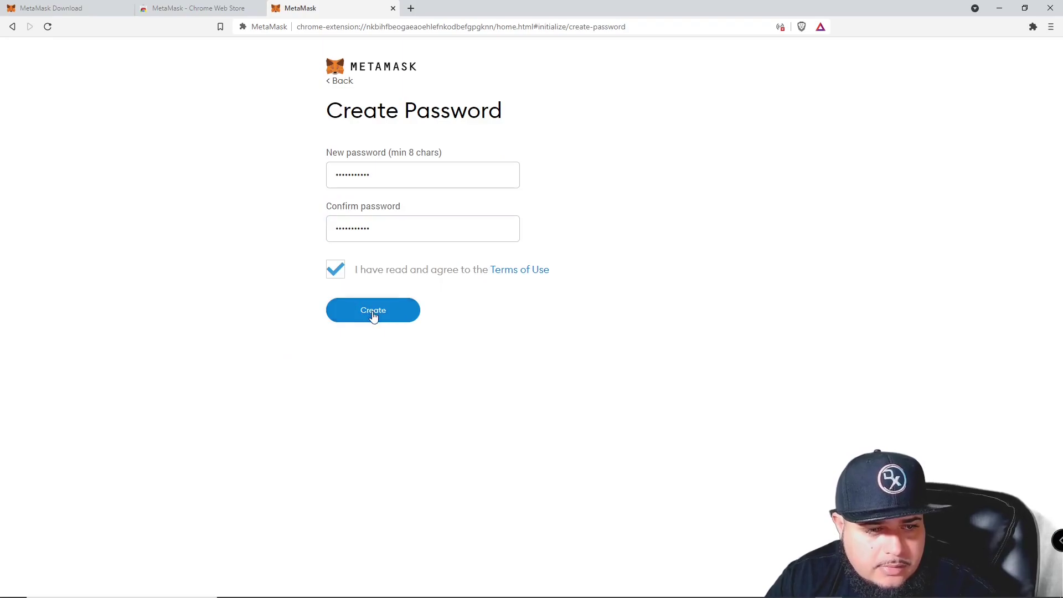
click(372, 313)
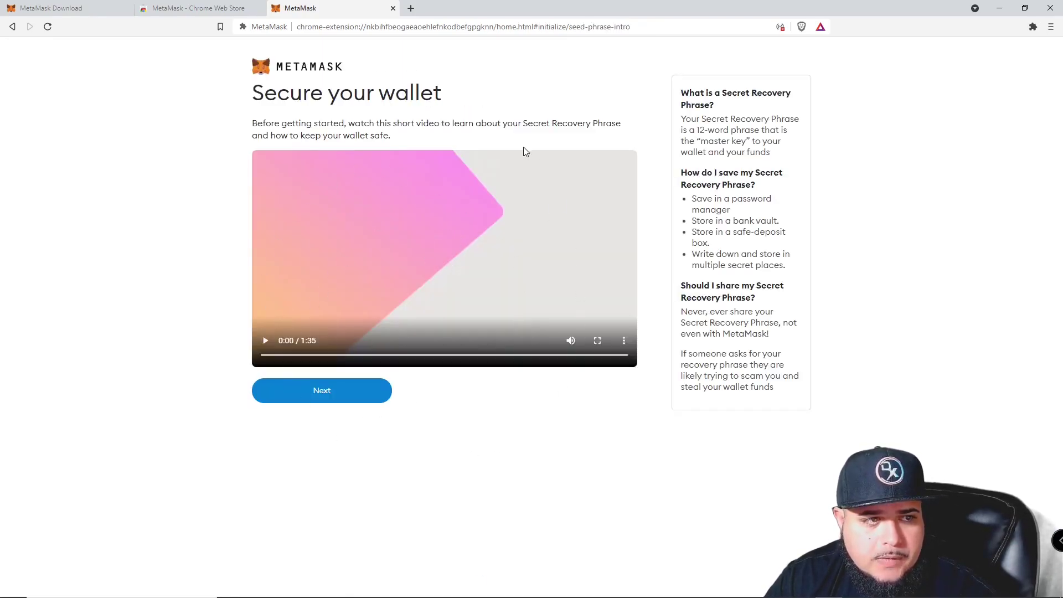
Read the wallet-security intro and continue past it.
drag(446, 124, 521, 128)
click(544, 128)
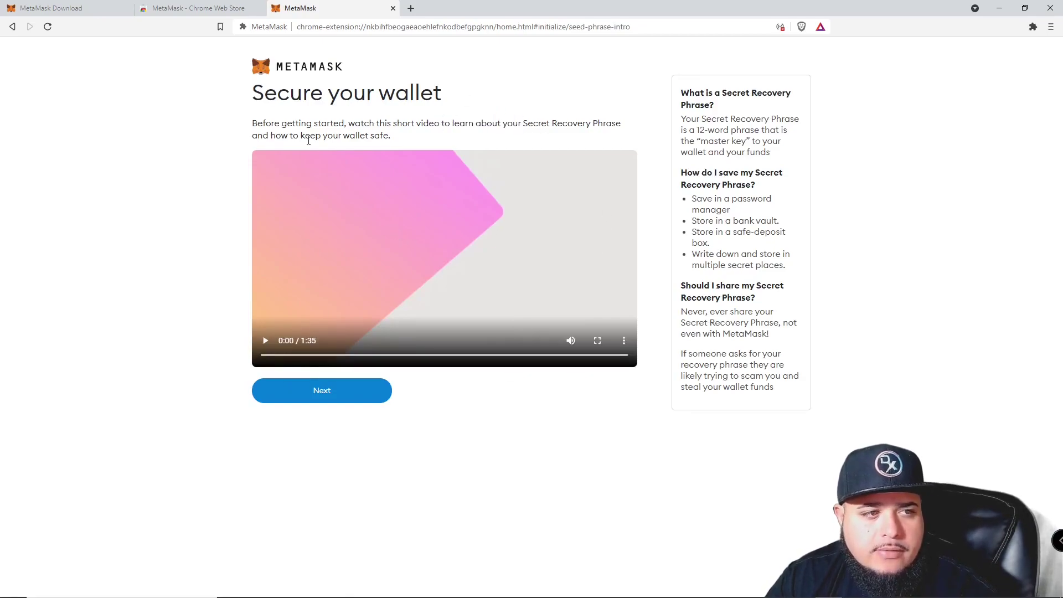
drag(394, 143, 336, 136)
drag(401, 148, 252, 90)
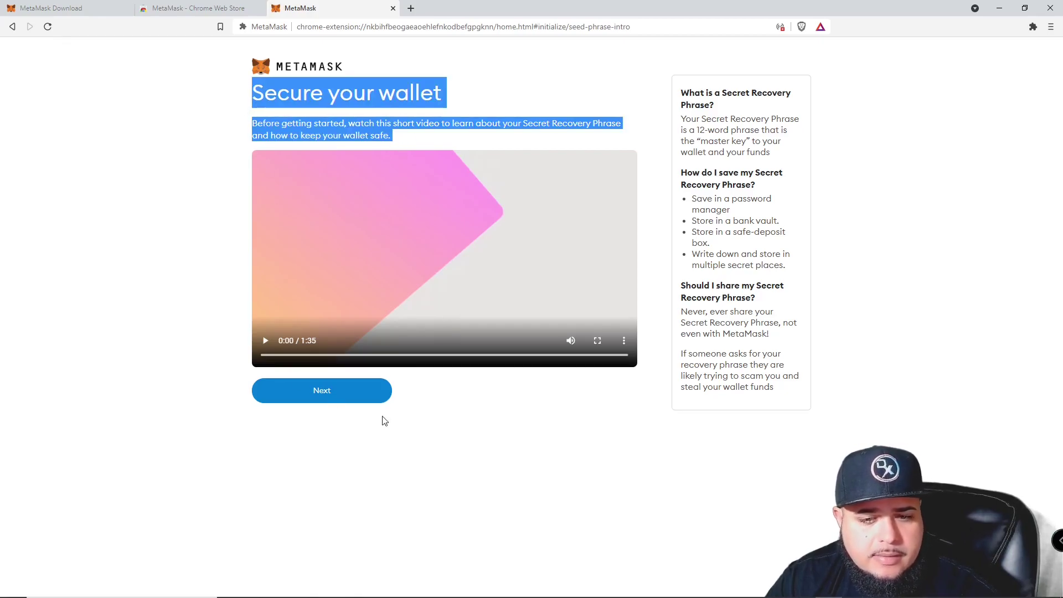
click(353, 401)
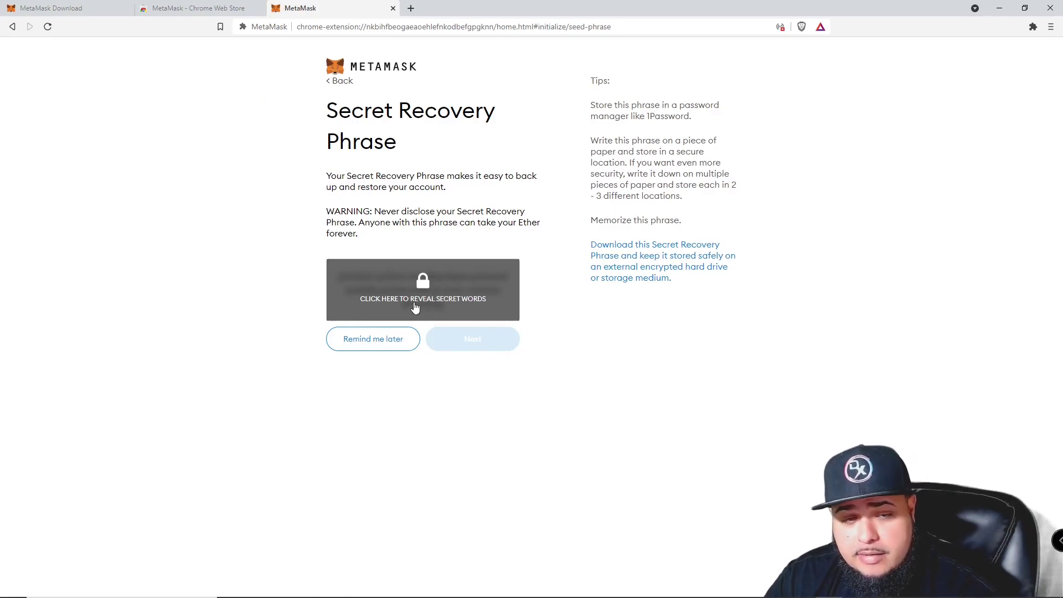
Reveal the wallet's 12-word Secret Recovery Phrase.
click(416, 305)
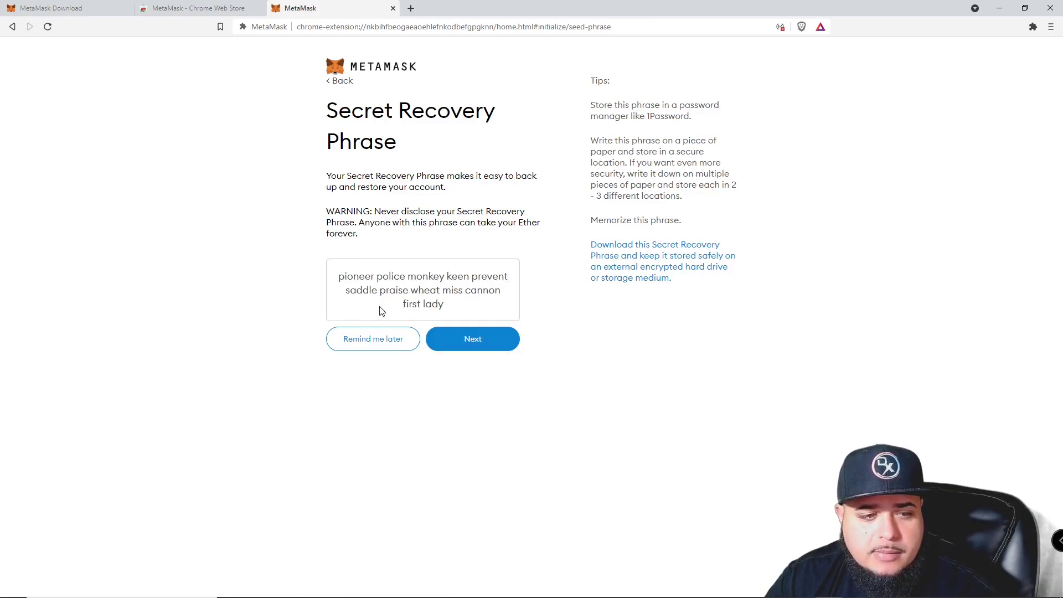
mouse_move(339, 274)
mouse_down()
mouse_move(407, 301)
mouse_move(348, 275)
mouse_up()
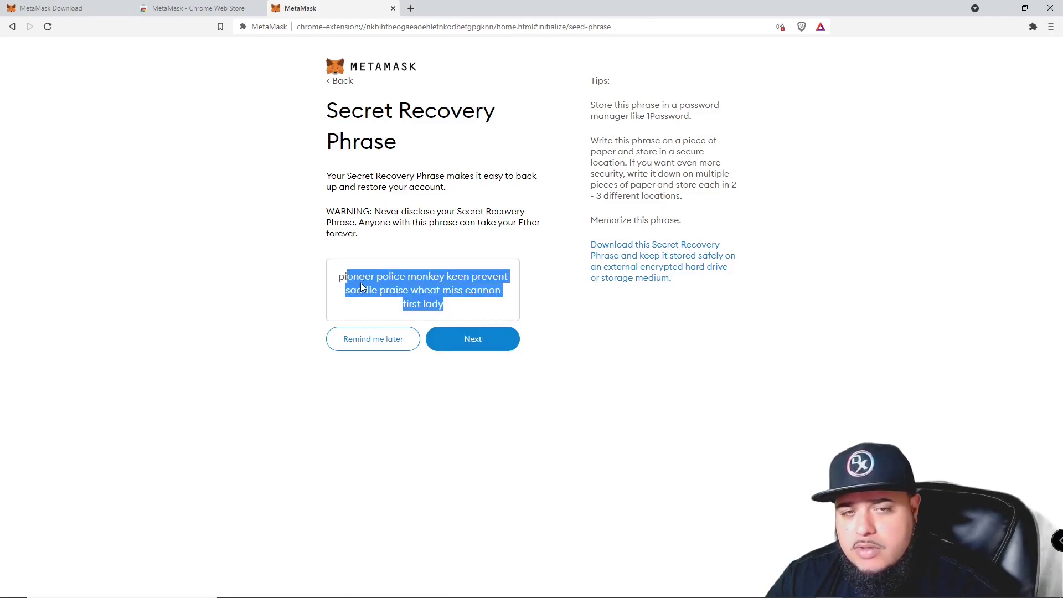
click(441, 307)
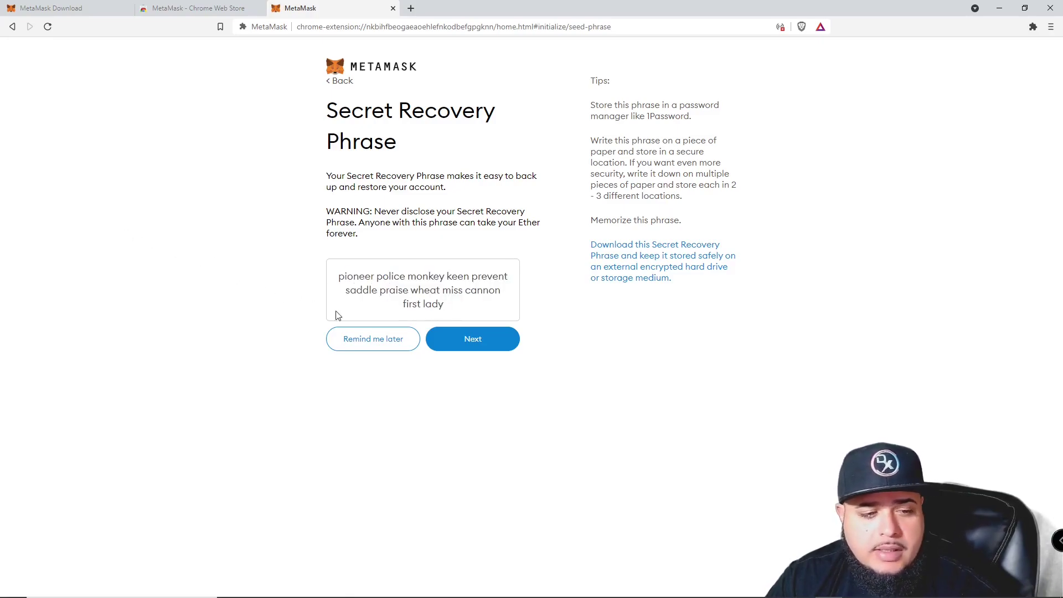
drag(446, 310, 337, 275)
click(442, 306)
click(356, 274)
click(437, 301)
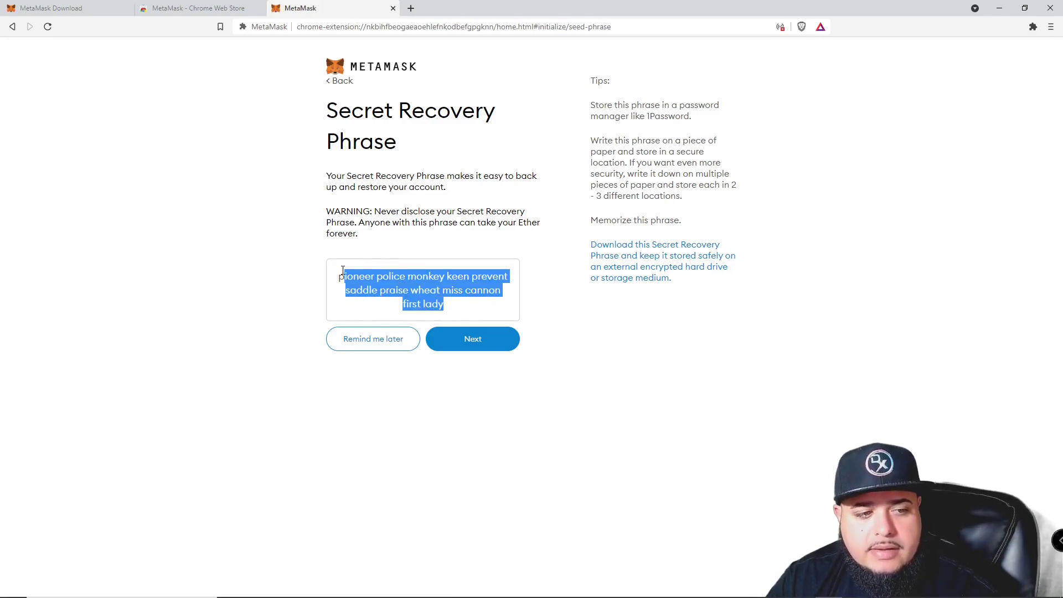
click(385, 284)
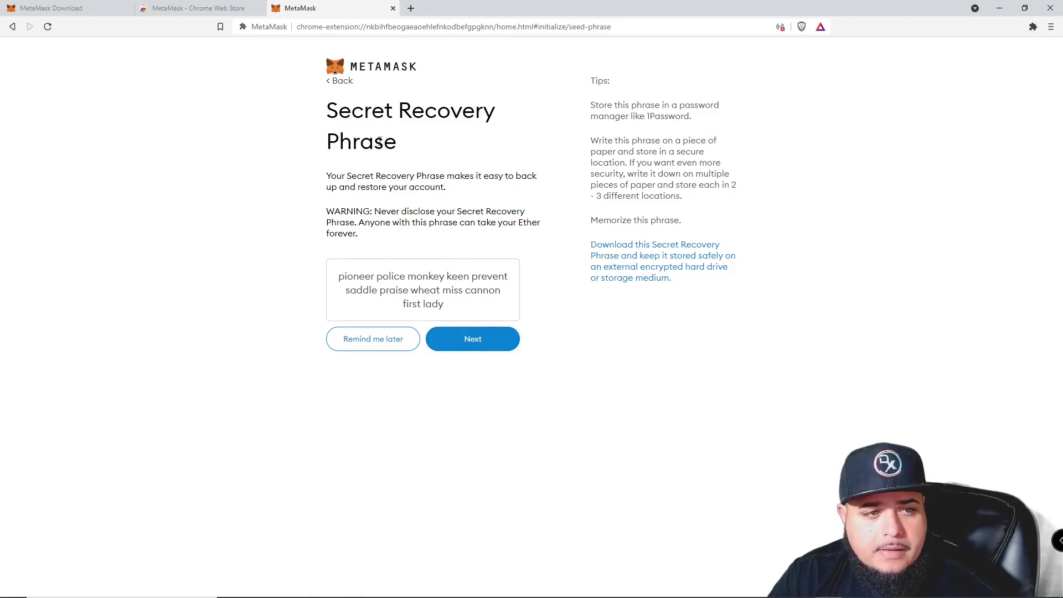
Review the recovery phrase and warnings, then proceed to the confirmation page.
drag(352, 111, 470, 211)
click(461, 283)
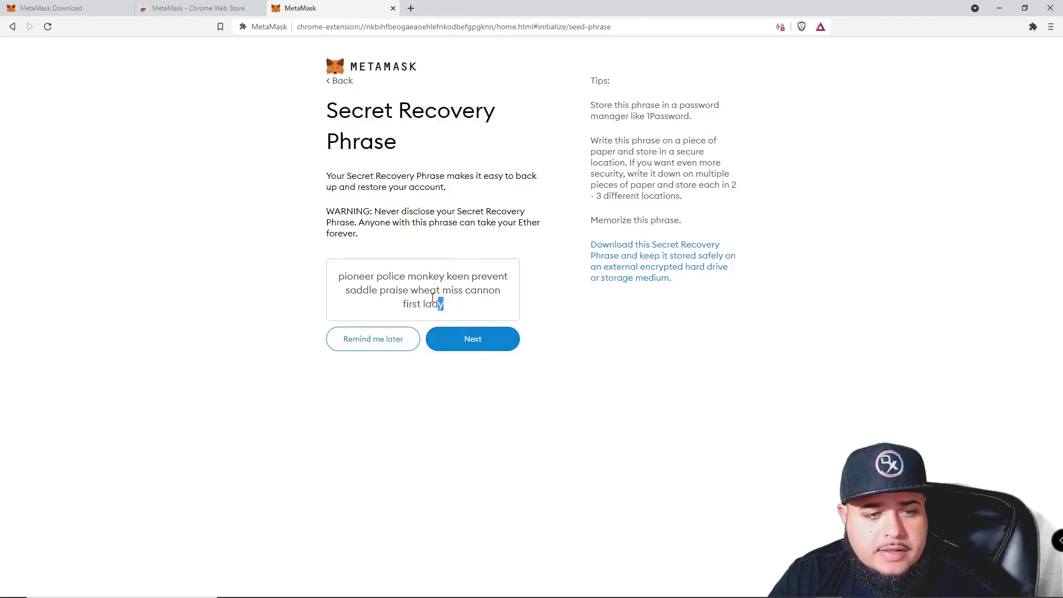
drag(442, 303, 324, 286)
click(561, 347)
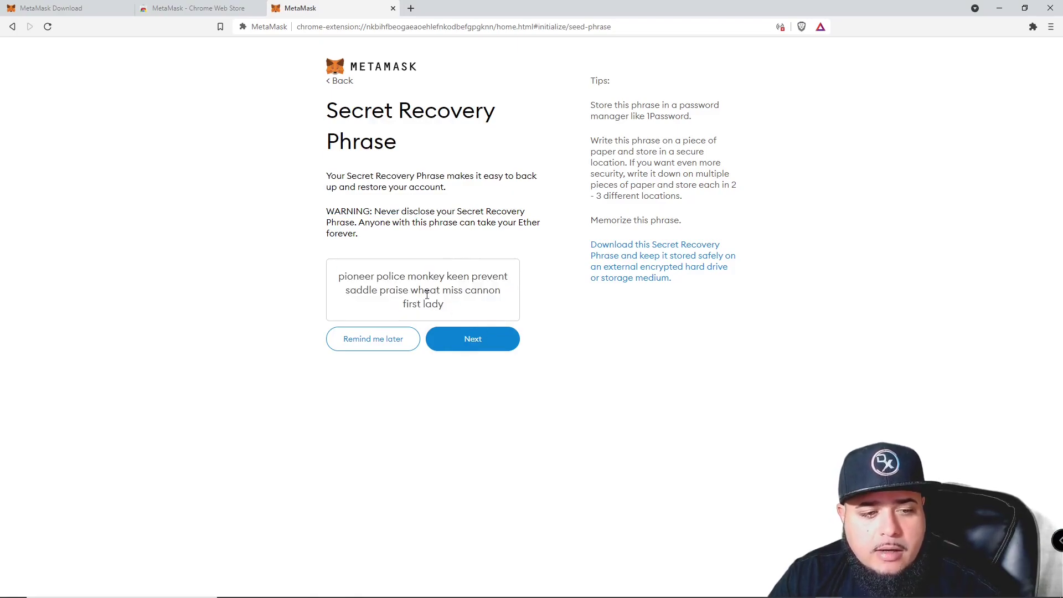
drag(448, 314, 345, 290)
click(422, 299)
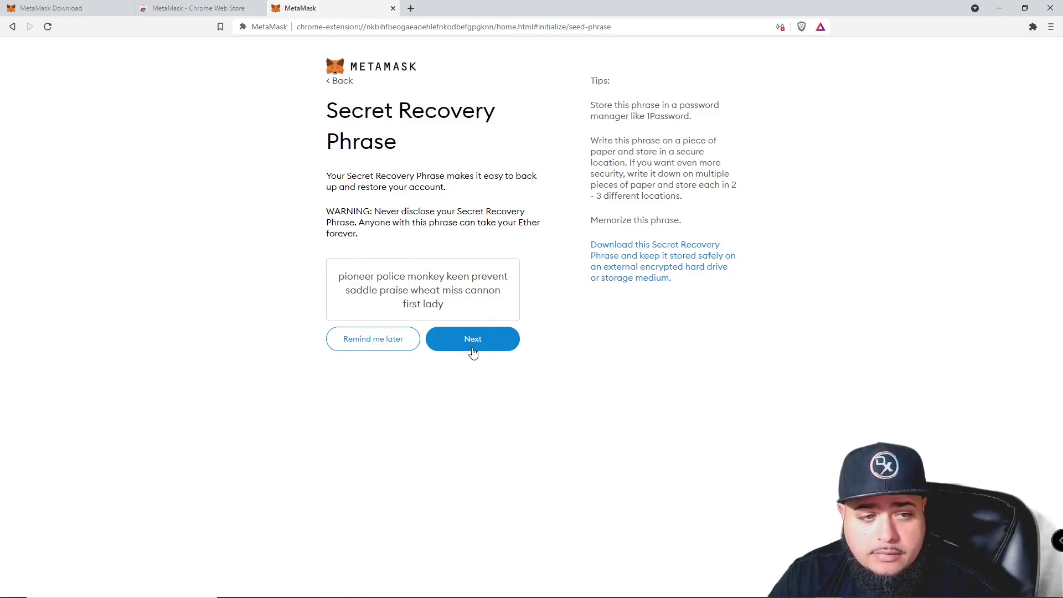
click(498, 346)
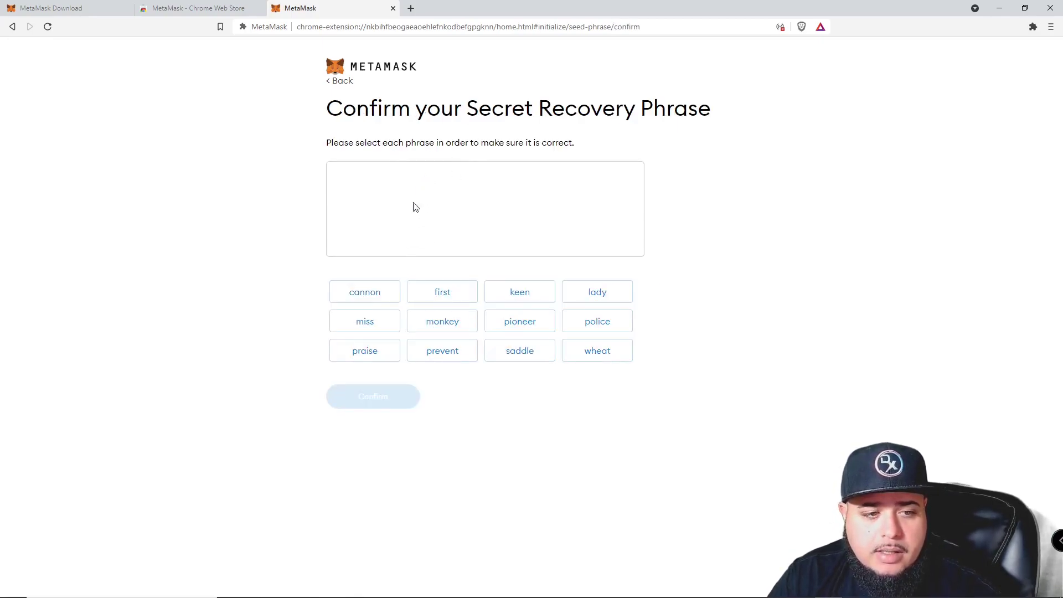
Go back, reveal and copy the recovery phrase, then return to confirmation.
click(341, 81)
click(438, 296)
drag(442, 310, 335, 275)
key(ctrl+c)
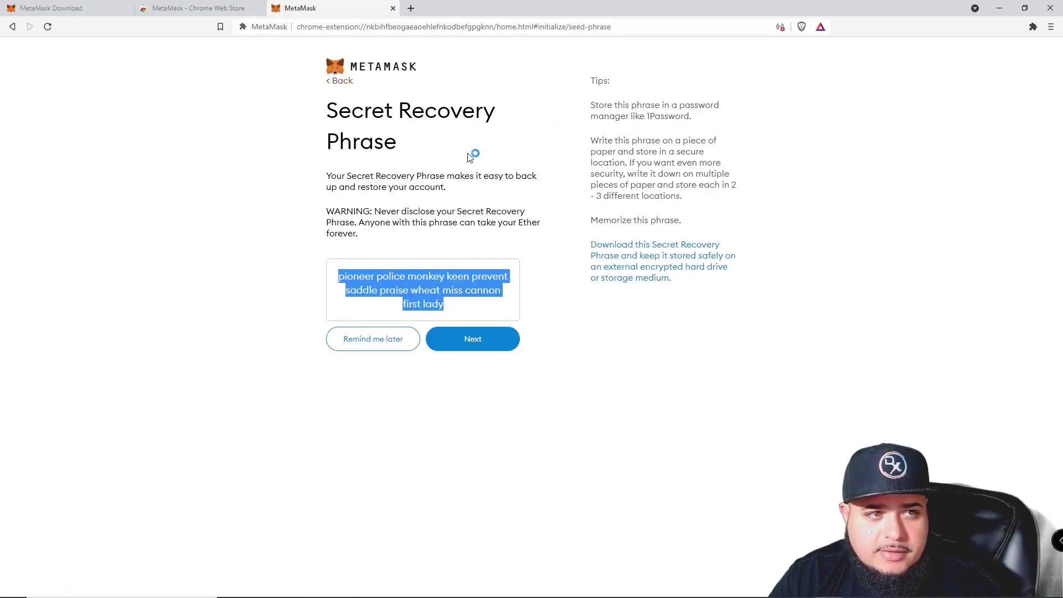
click(477, 351)
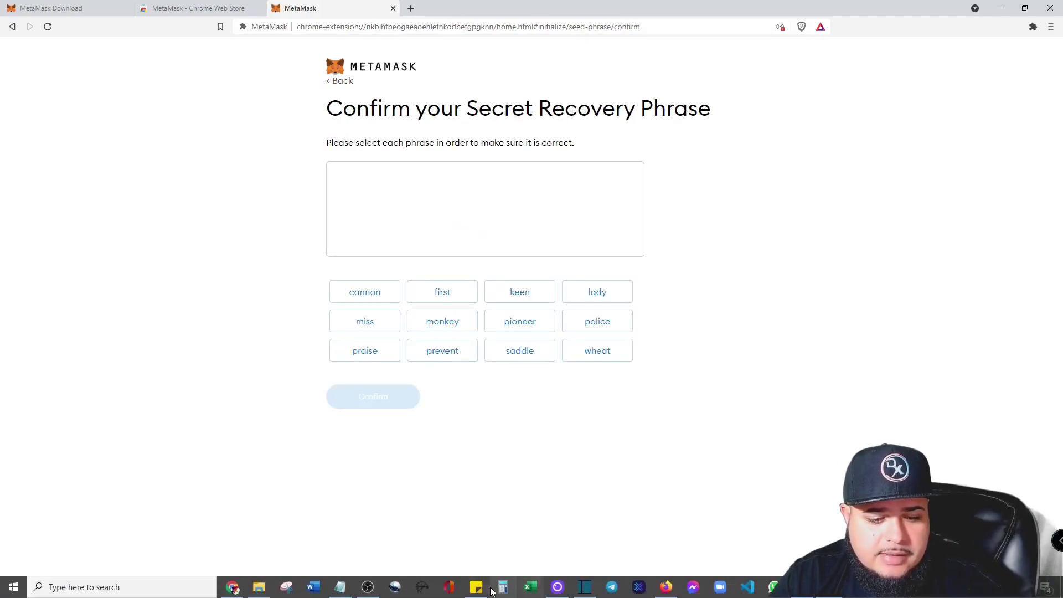
Paste the recovery phrase into the sticky note and add blank lines above it.
click(476, 593)
scroll(820, 264, down, 5)
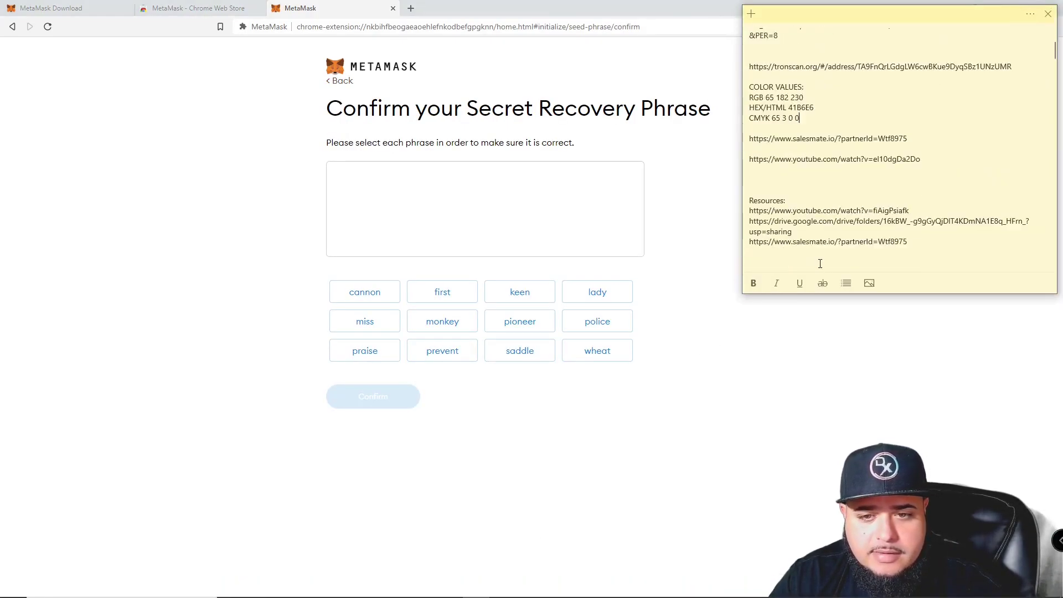
key(ctrl+v)
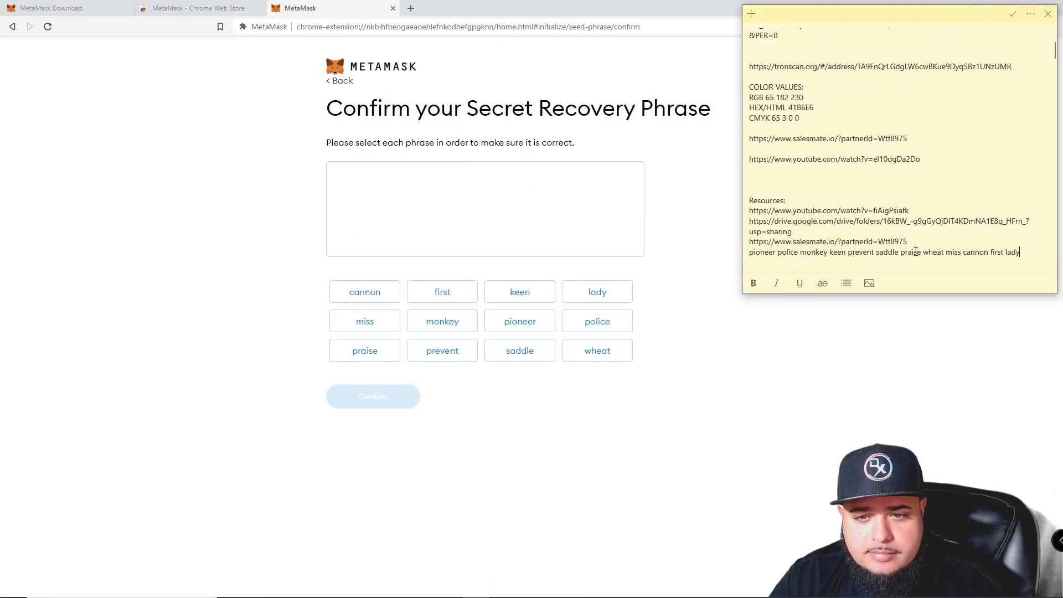
click(925, 243)
key(Return)
key(Return)
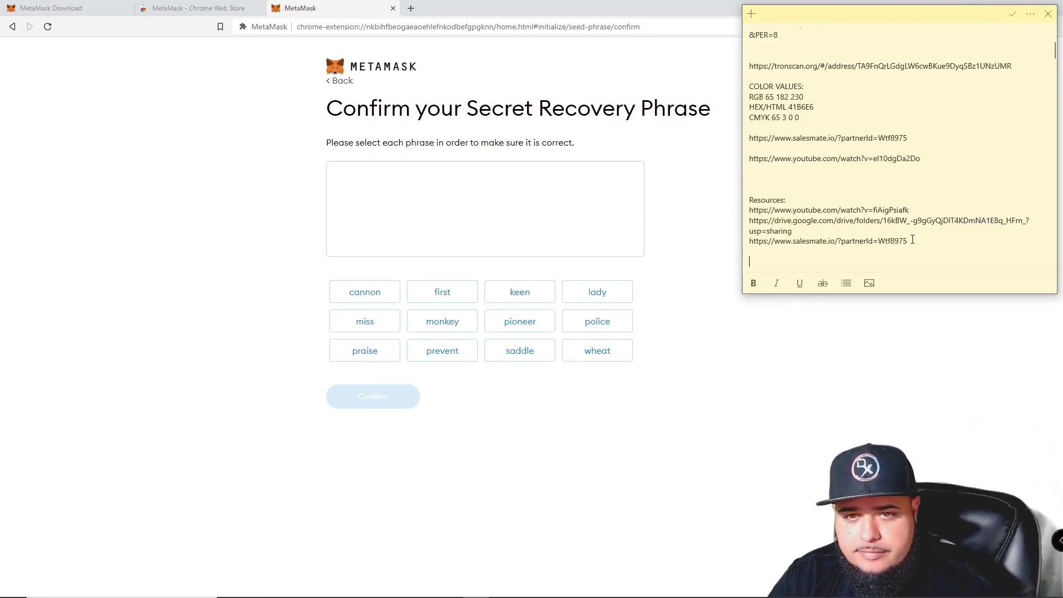
scroll(908, 232, down, 4)
scroll(906, 233, up, 1)
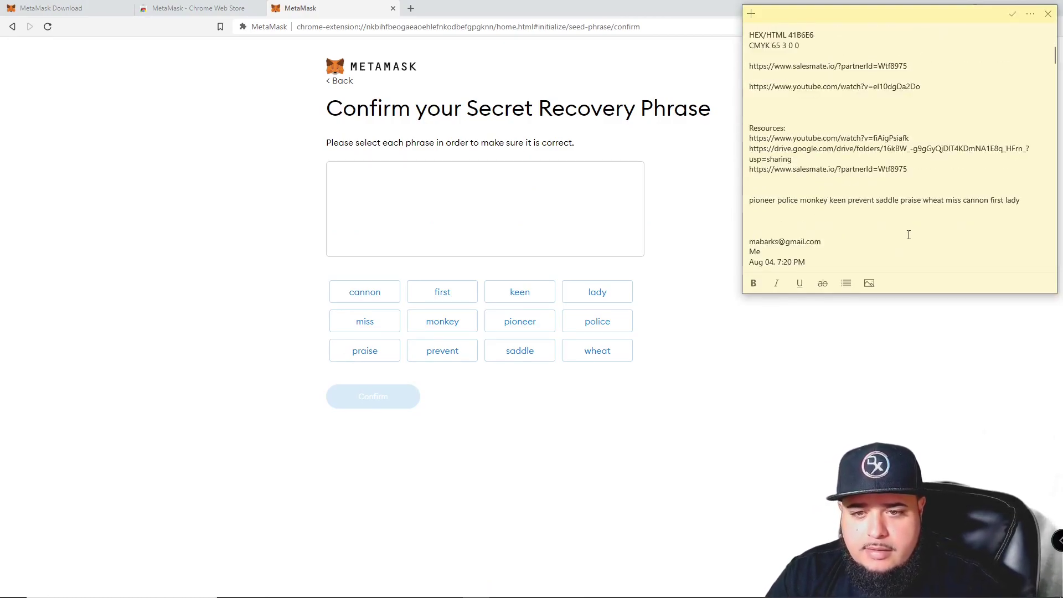
scroll(799, 239, up, 1)
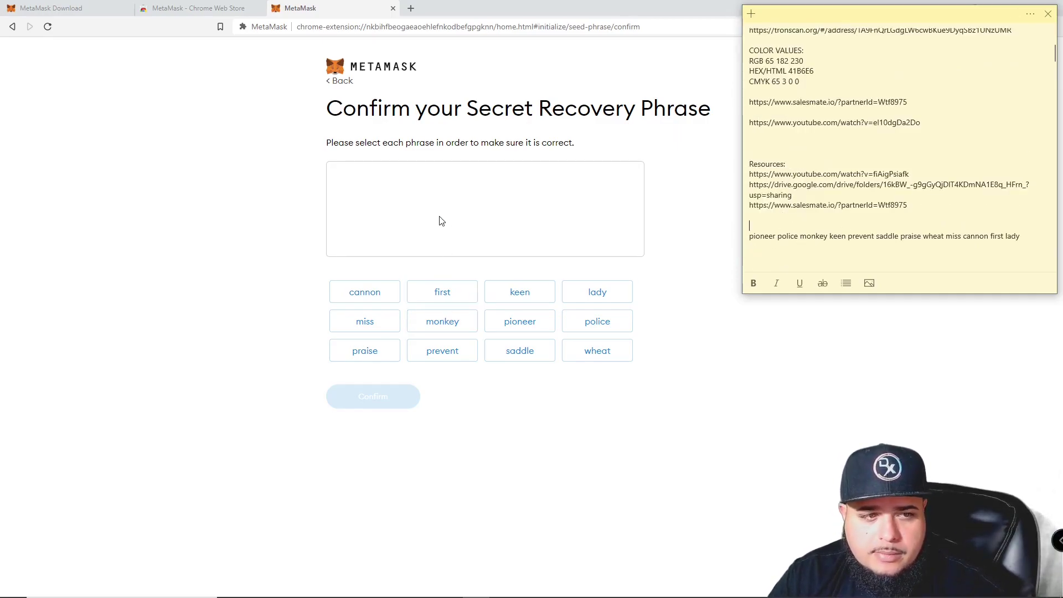
Select all twelve recovery words in the order saved in the sticky note.
click(526, 321)
click(588, 324)
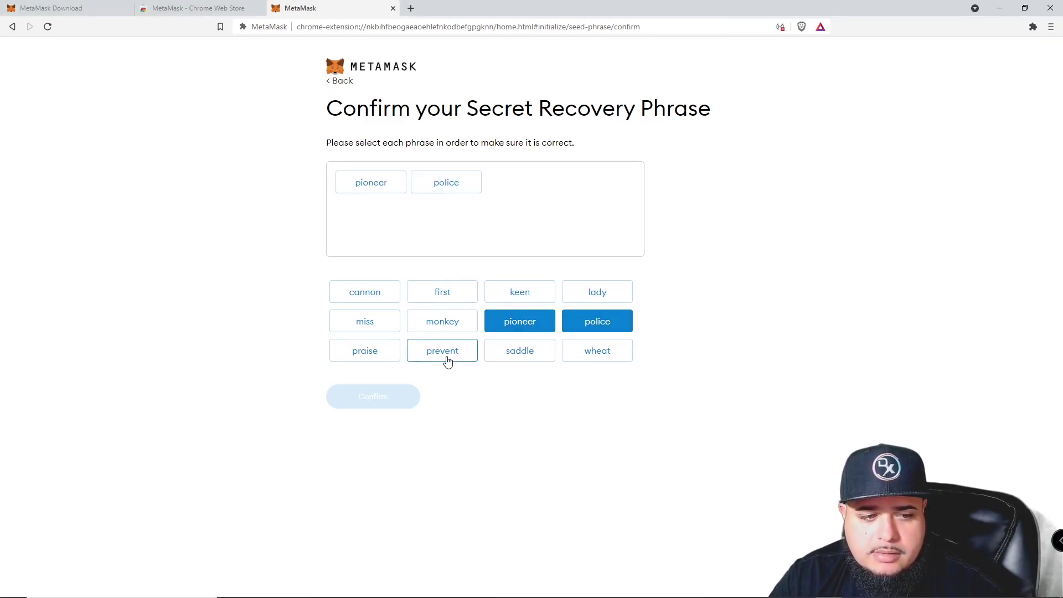
key(alt+Tab)
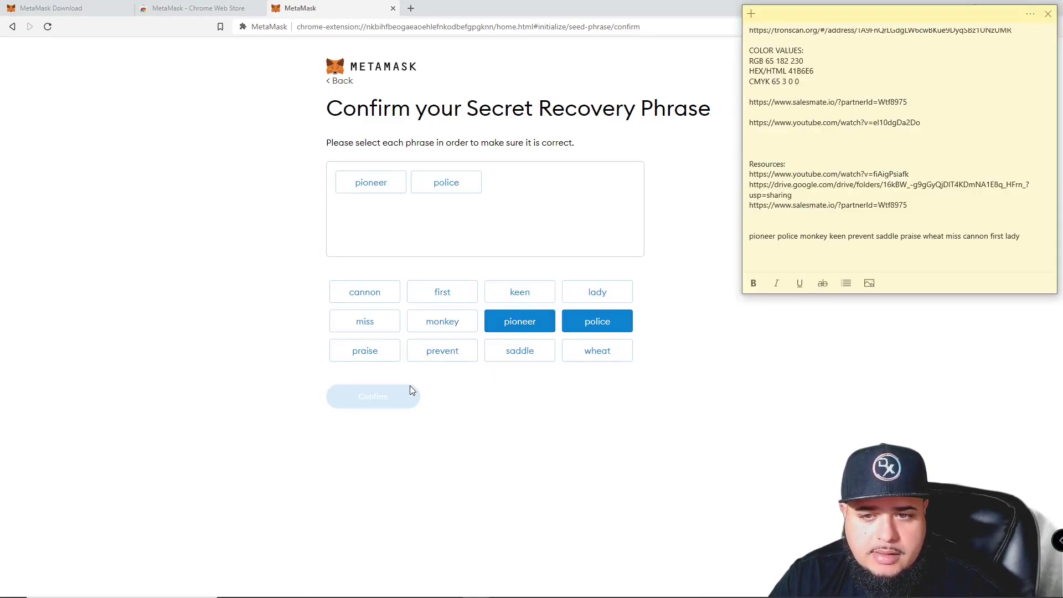
click(460, 329)
click(519, 292)
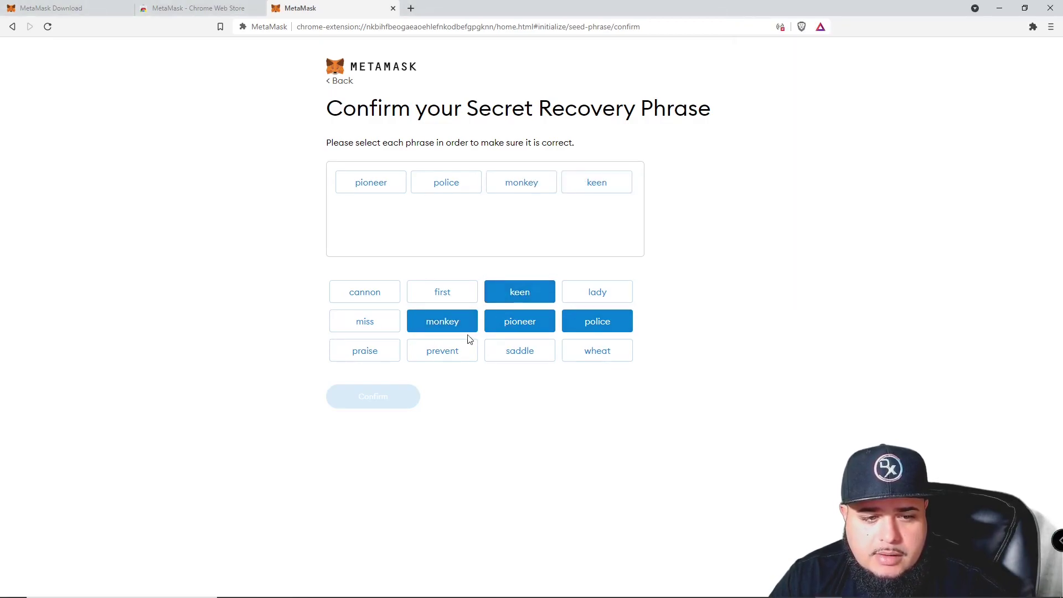
click(457, 351)
key(alt+Tab)
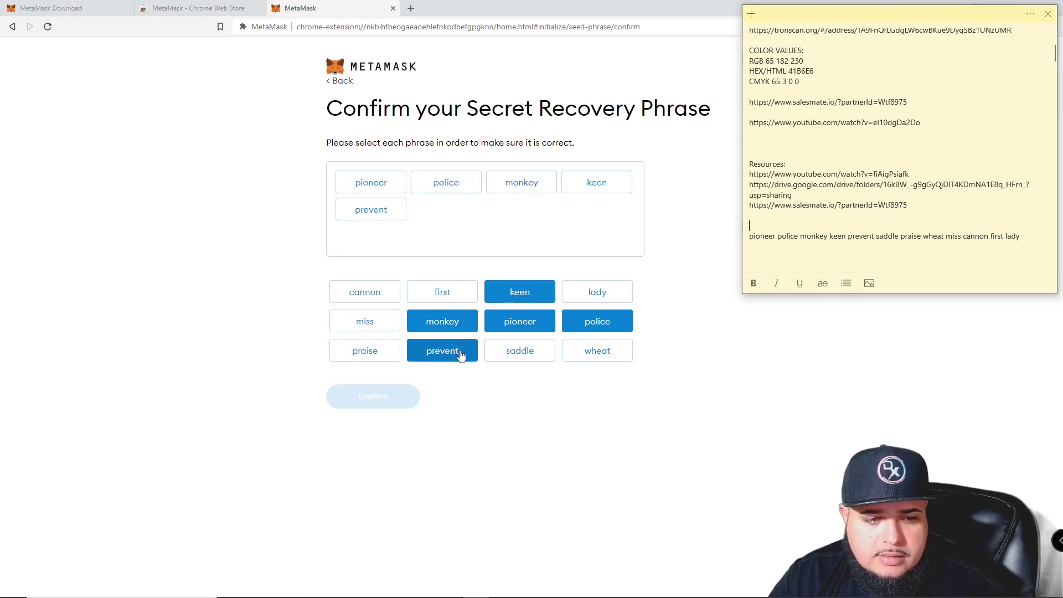
click(514, 354)
click(381, 350)
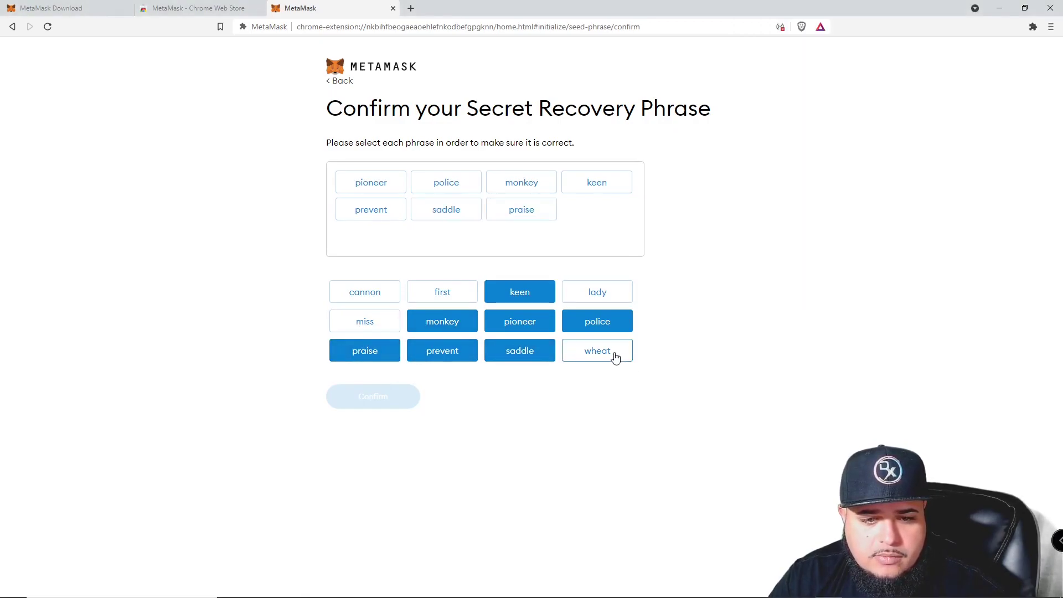
click(615, 356)
key(alt+Tab)
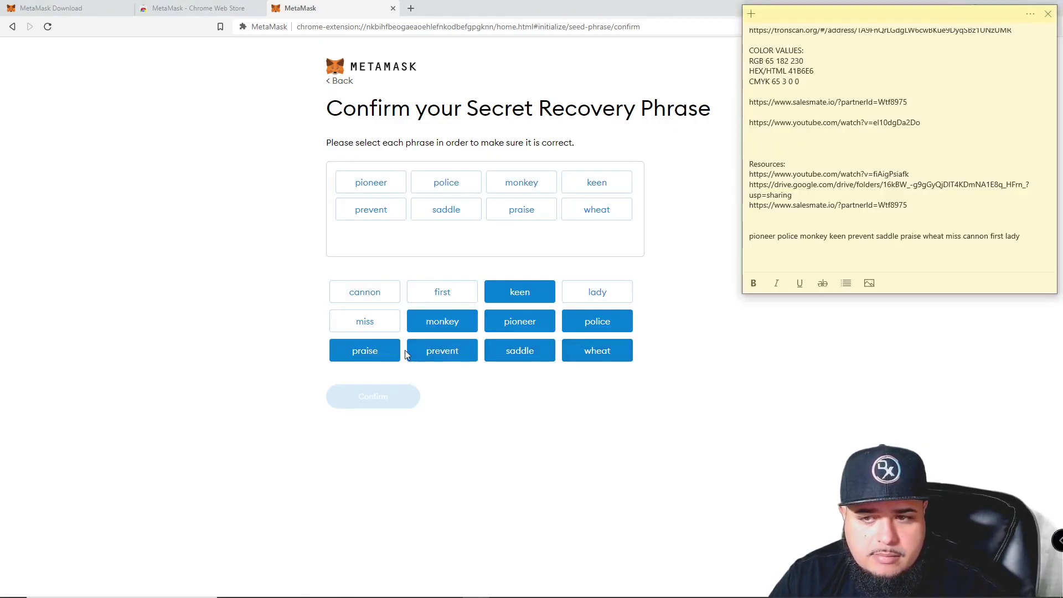
click(380, 326)
click(365, 294)
click(434, 295)
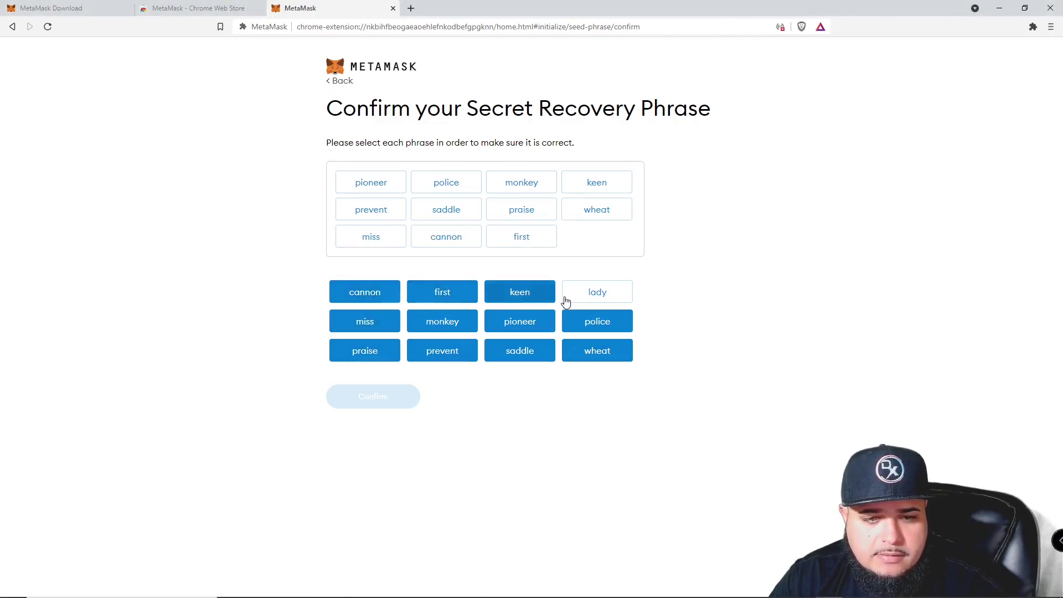
click(595, 293)
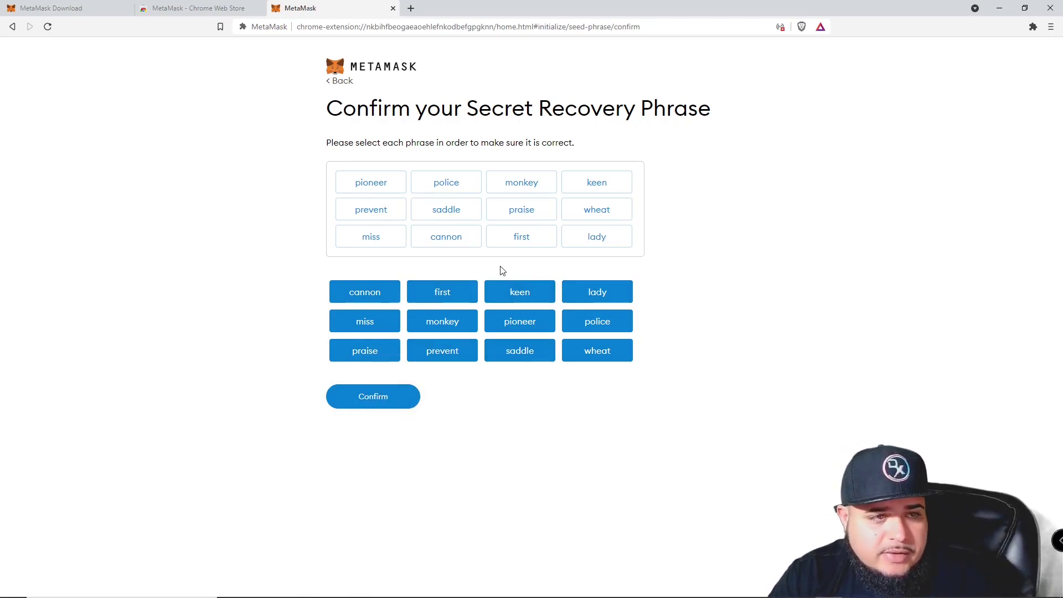
Confirm the completed phrase and read the Congratulations safety tips.
click(396, 403)
drag(324, 155, 516, 318)
click(519, 319)
drag(342, 245, 394, 268)
click(390, 284)
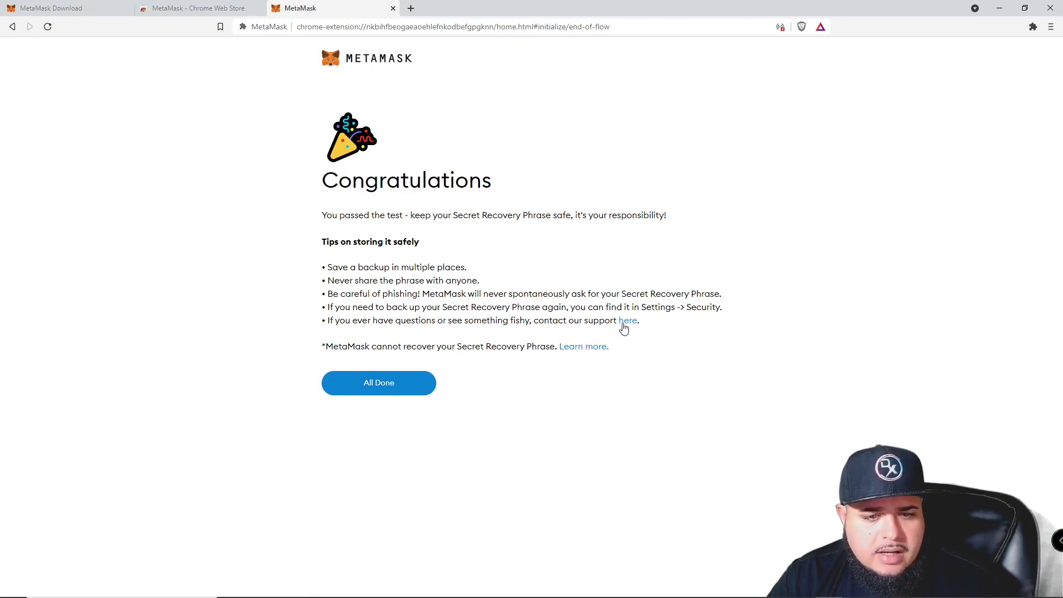
Finish setup, close the What's new notice, and check Account 1's 0 ETH asset page.
click(386, 383)
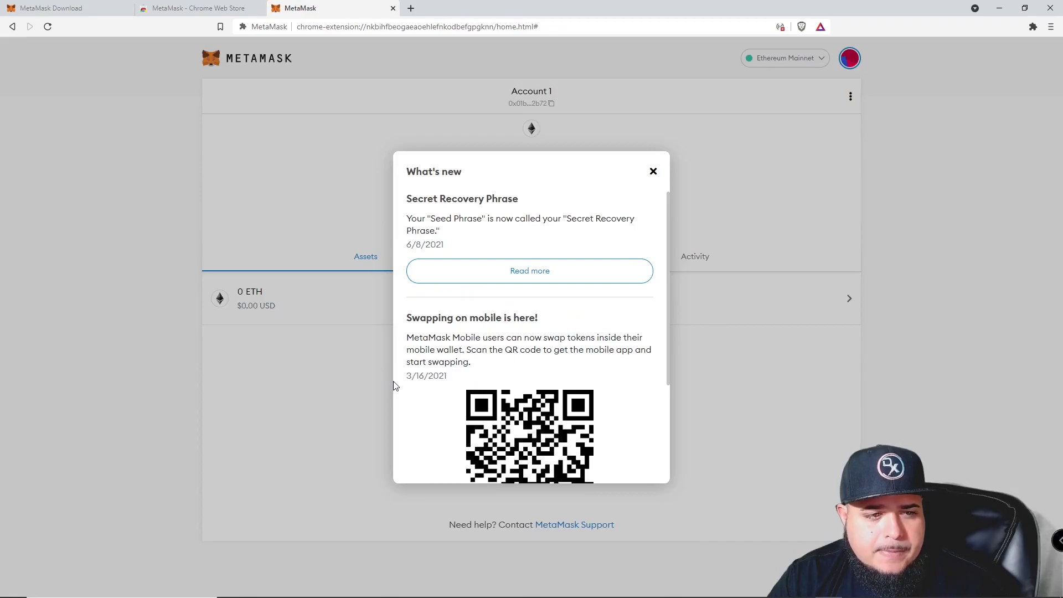
drag(437, 223, 490, 318)
scroll(531, 277, down, 3)
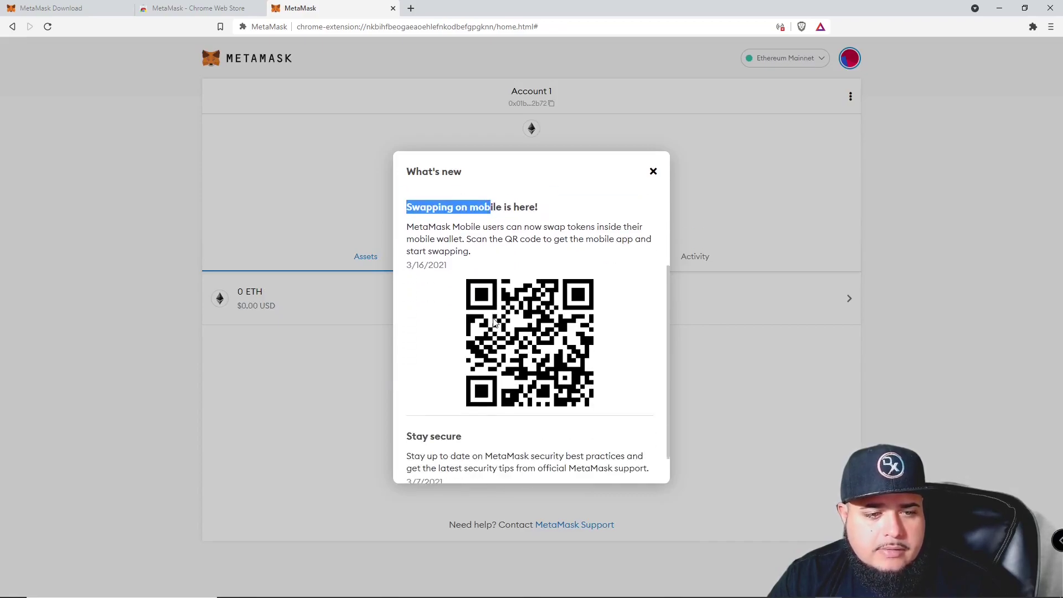
scroll(535, 177, up, 3)
click(659, 173)
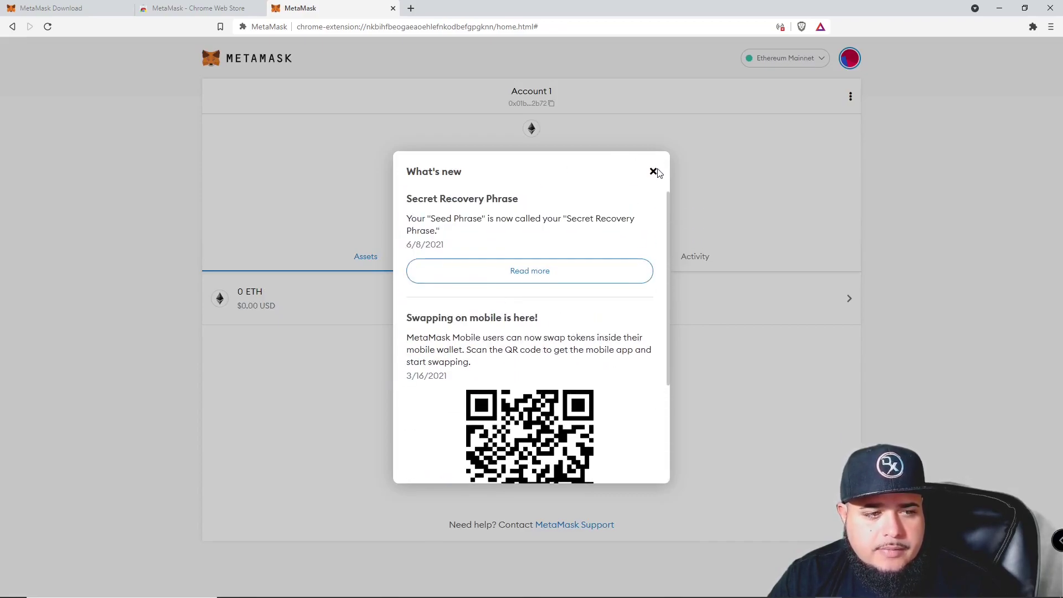
click(653, 172)
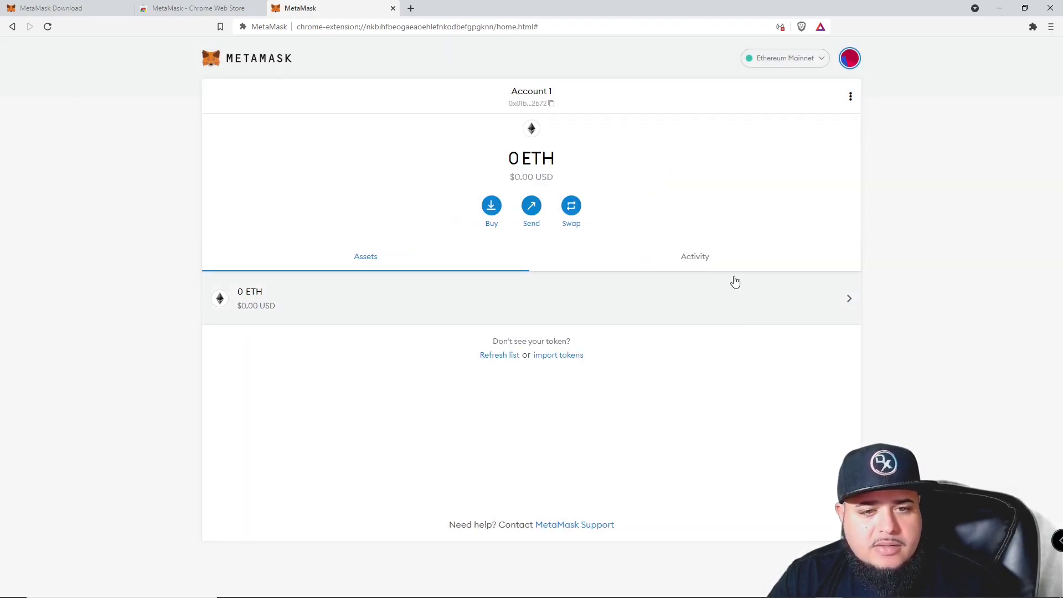
click(734, 281)
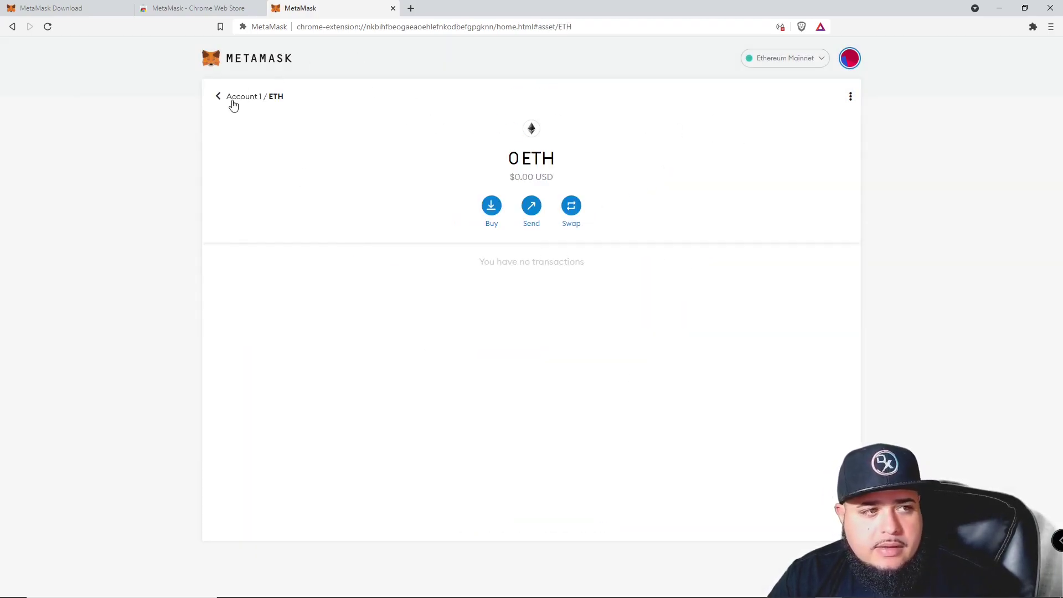
click(229, 99)
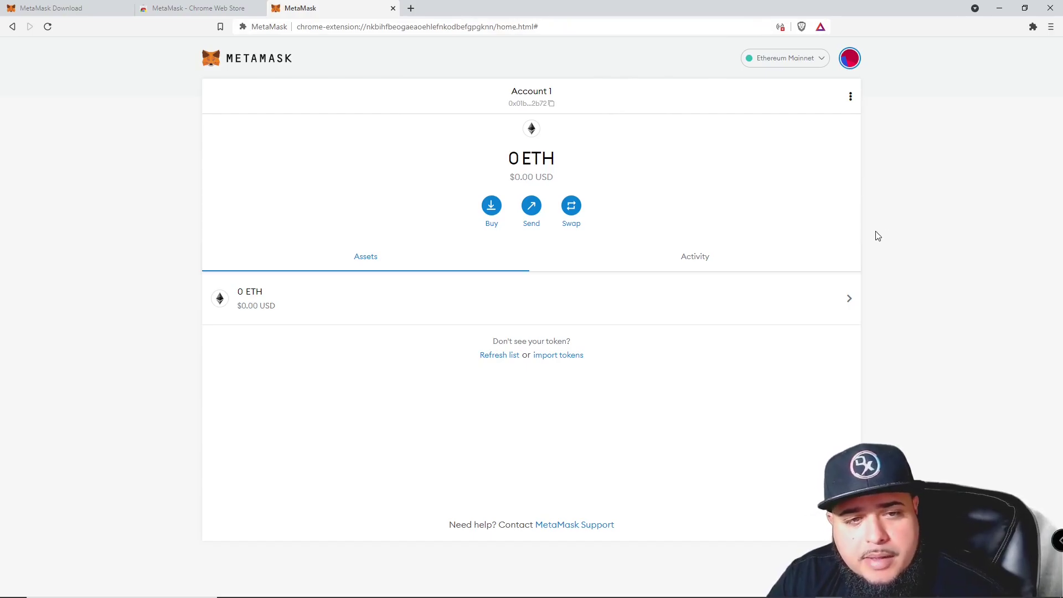
Search 'binance repository' in a new Brave tab and browse the results.
click(411, 9)
text(bin)
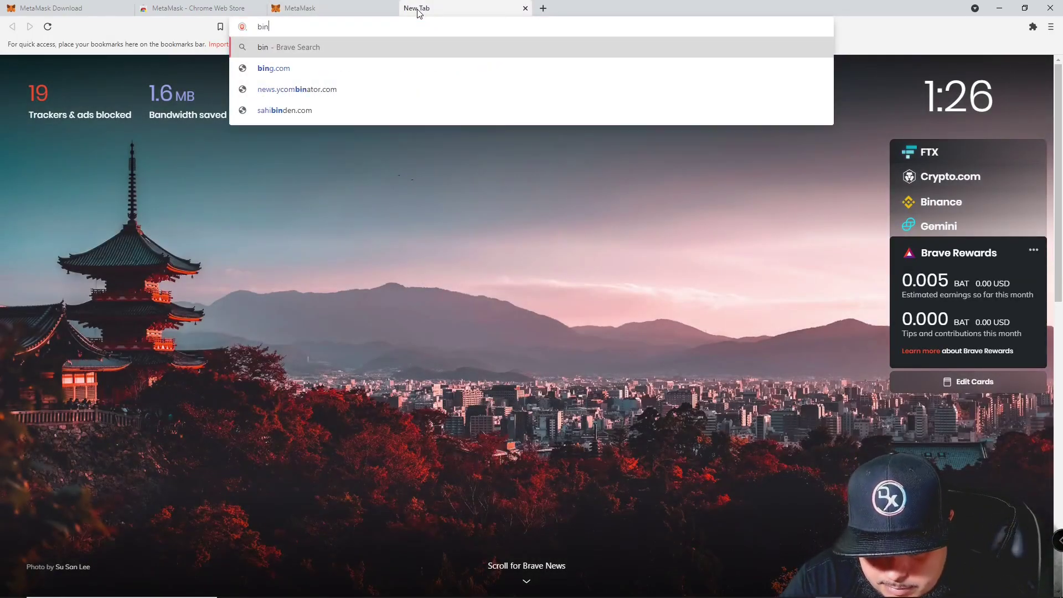
text(ance rep)
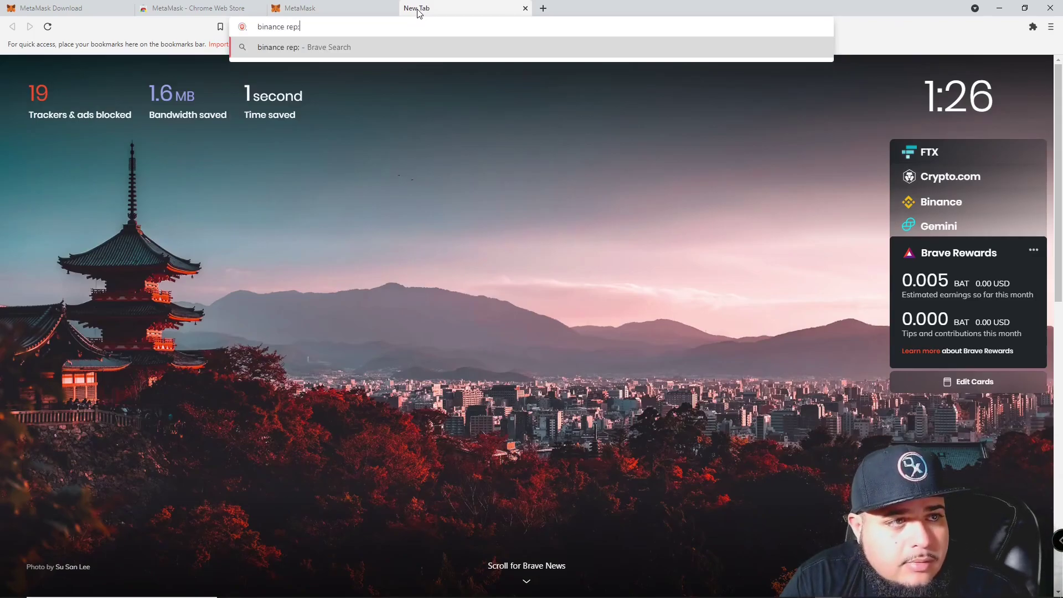
text(osit)
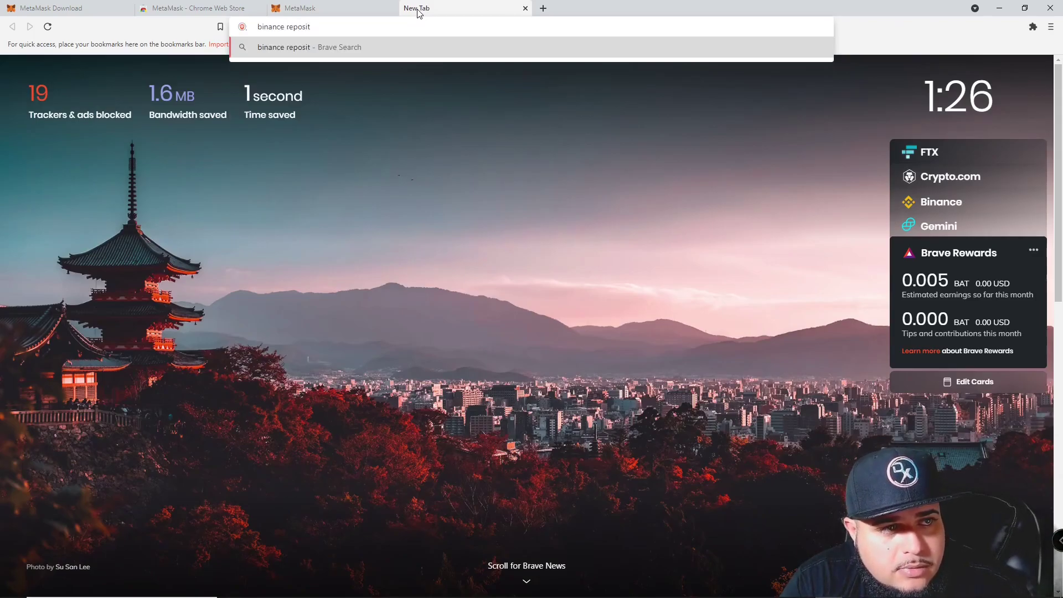
text(ory)
key(Return)
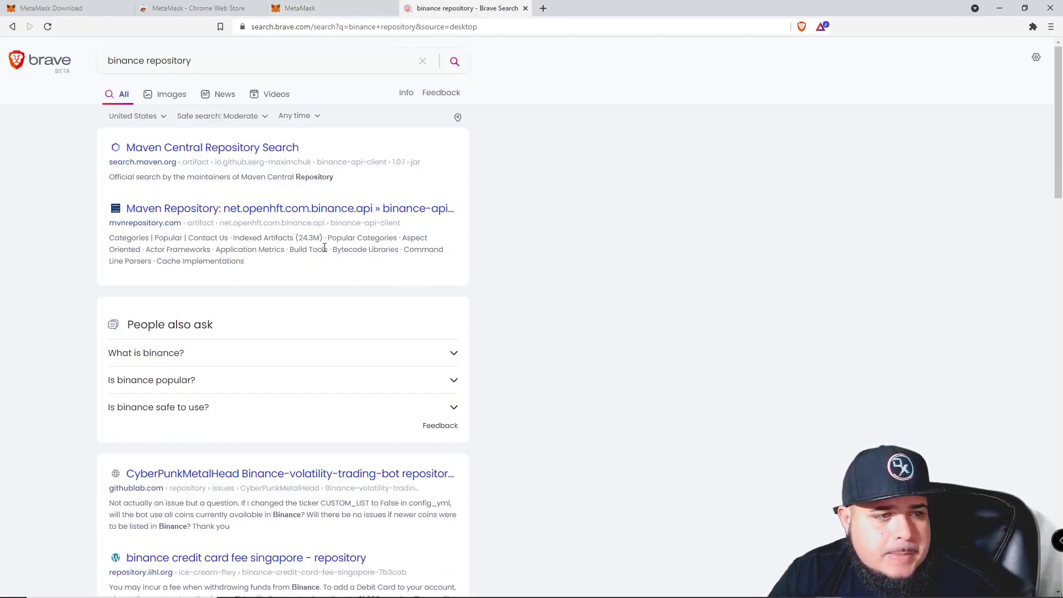
scroll(270, 221, down, 4)
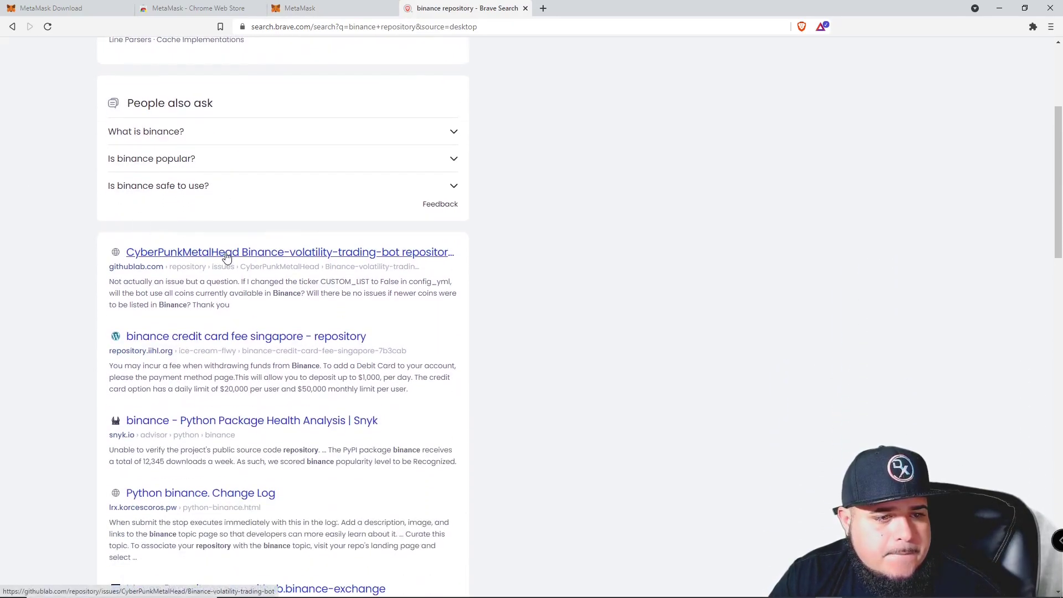
scroll(202, 354, down, 1)
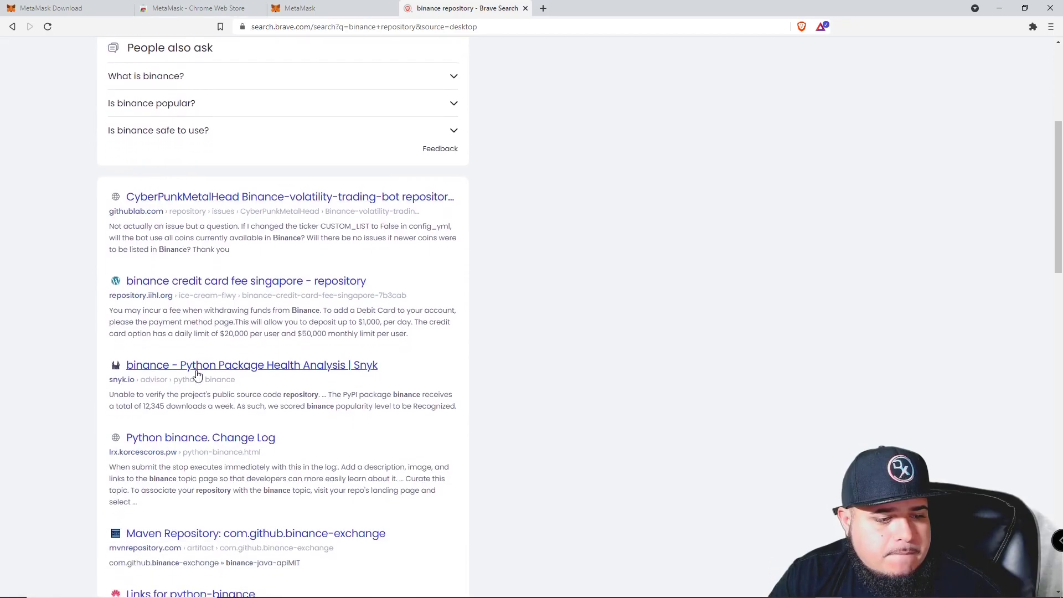
scroll(183, 276, up, 7)
Replace the query with 'Set up bsc metamask' and search.
click(320, 59)
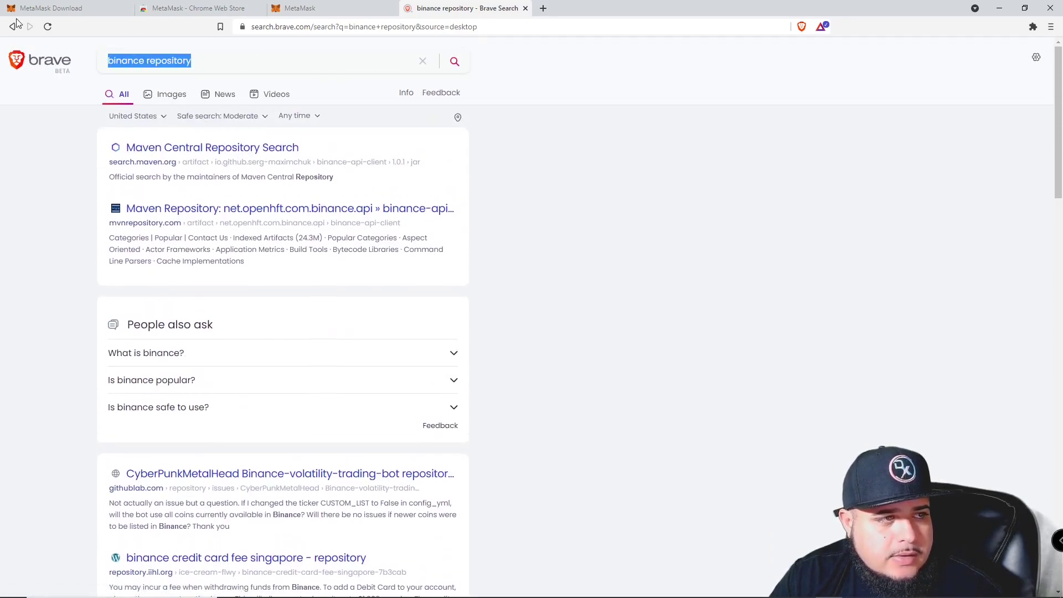
text(Set up[)
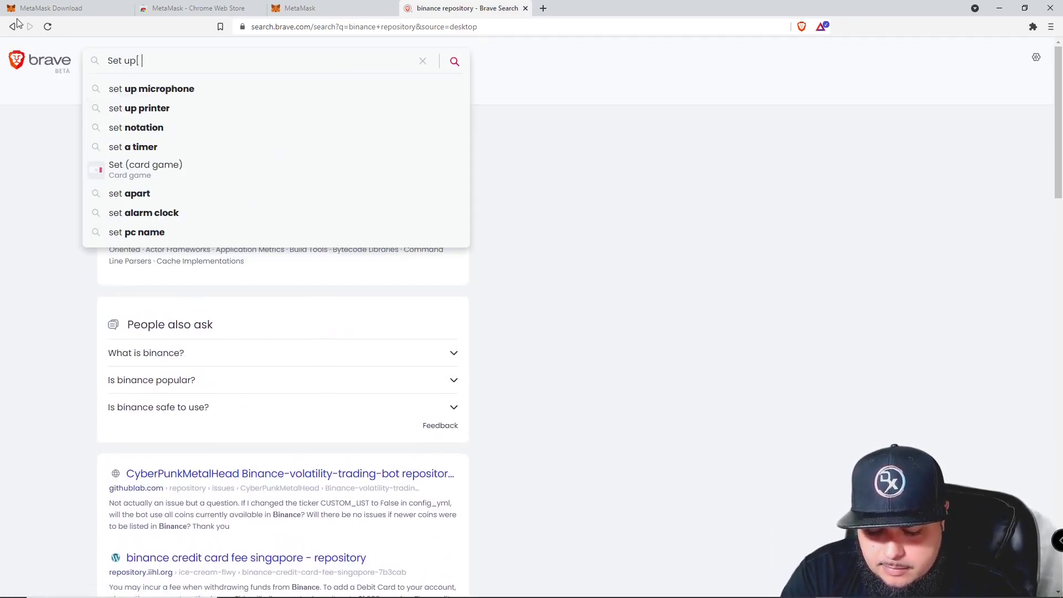
key(BackSpace)
key(BackSpace)
text(bsc)
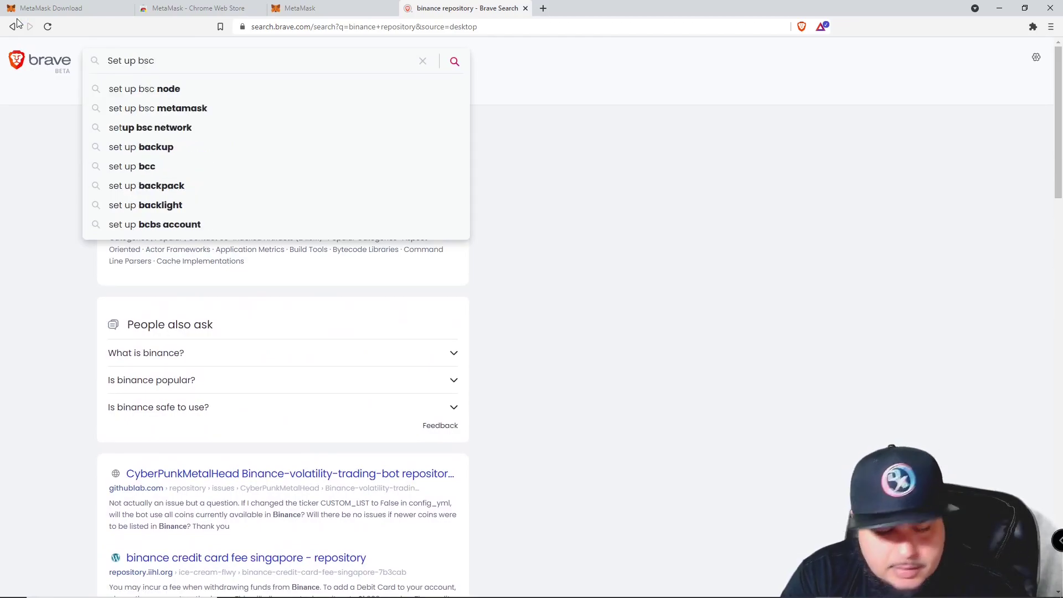
text( metamask)
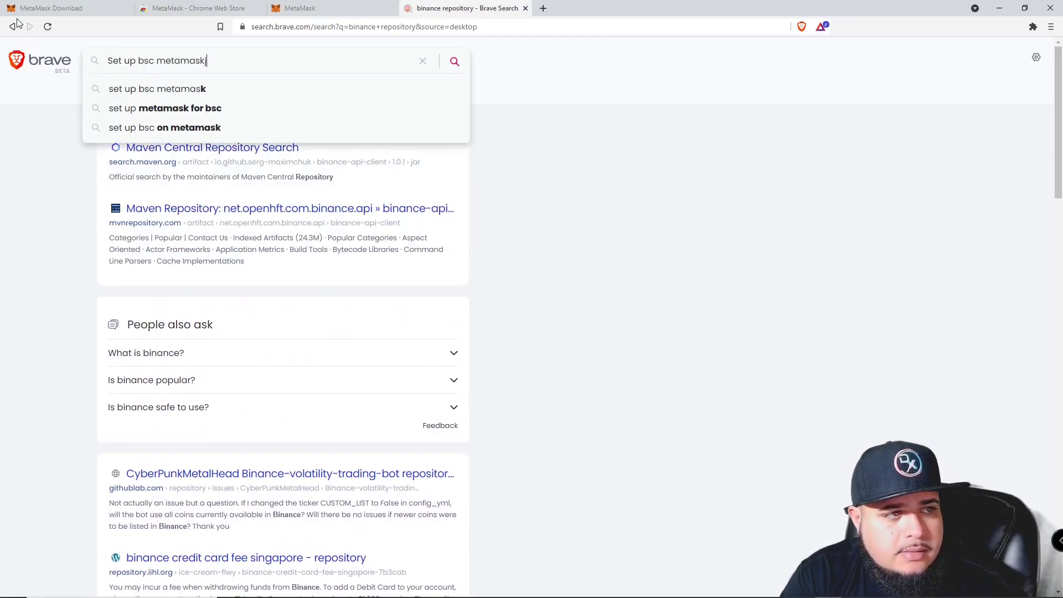
key(Return)
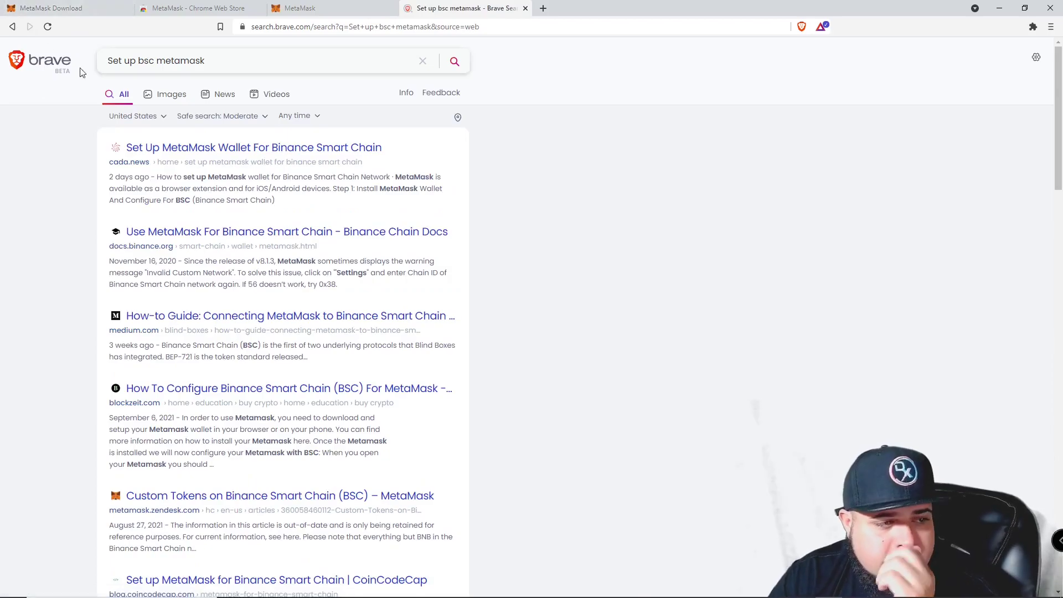
Open the CadaNews MetaMask-for-BSC guide, scroll to its Custom RPC steps, then return to MetaMask.
click(171, 150)
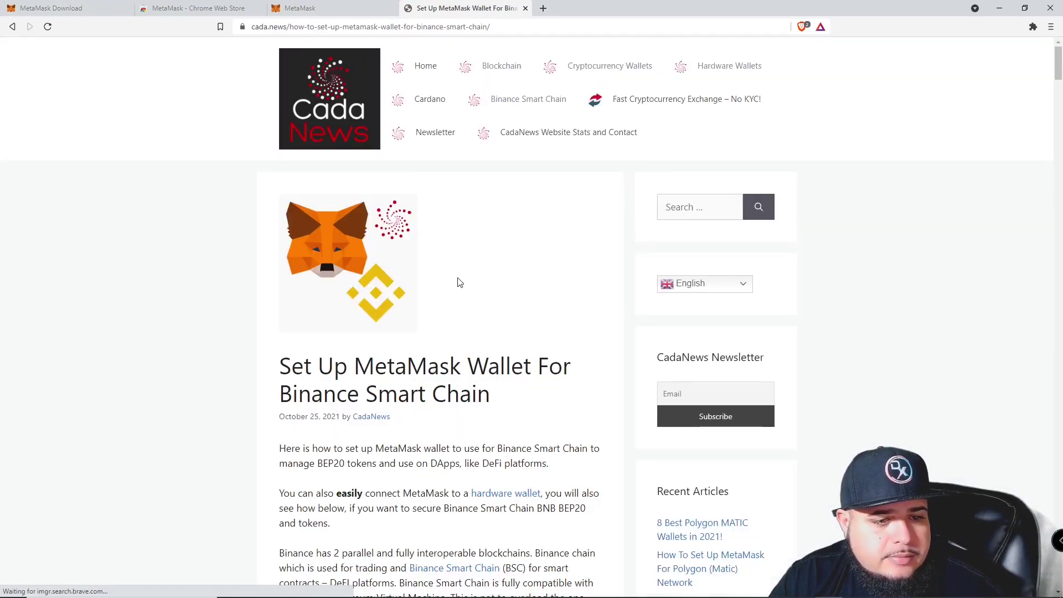
scroll(471, 288, down, 4)
scroll(479, 299, down, 8)
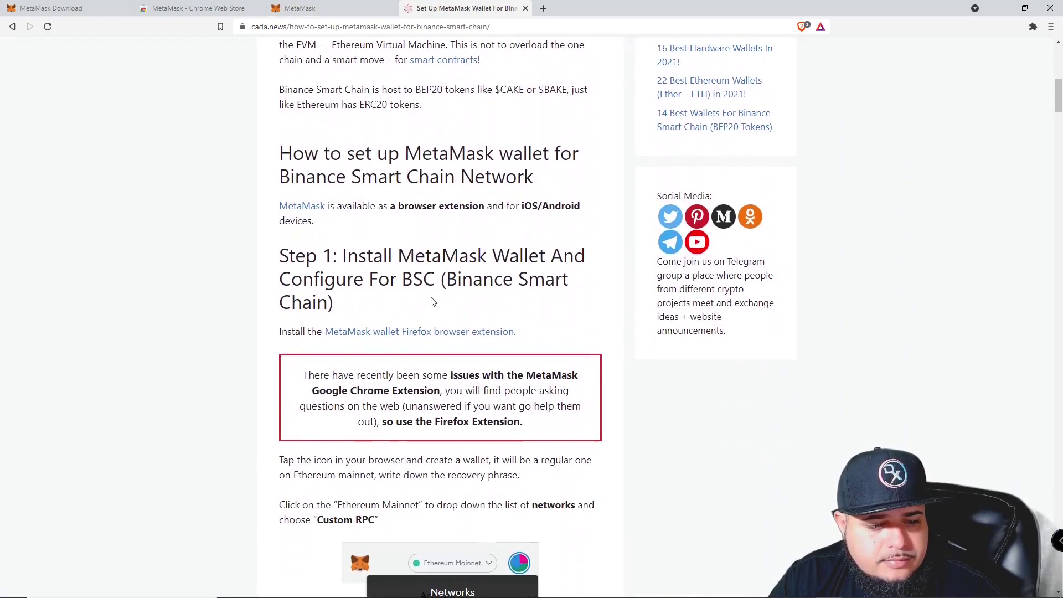
scroll(353, 276, down, 6)
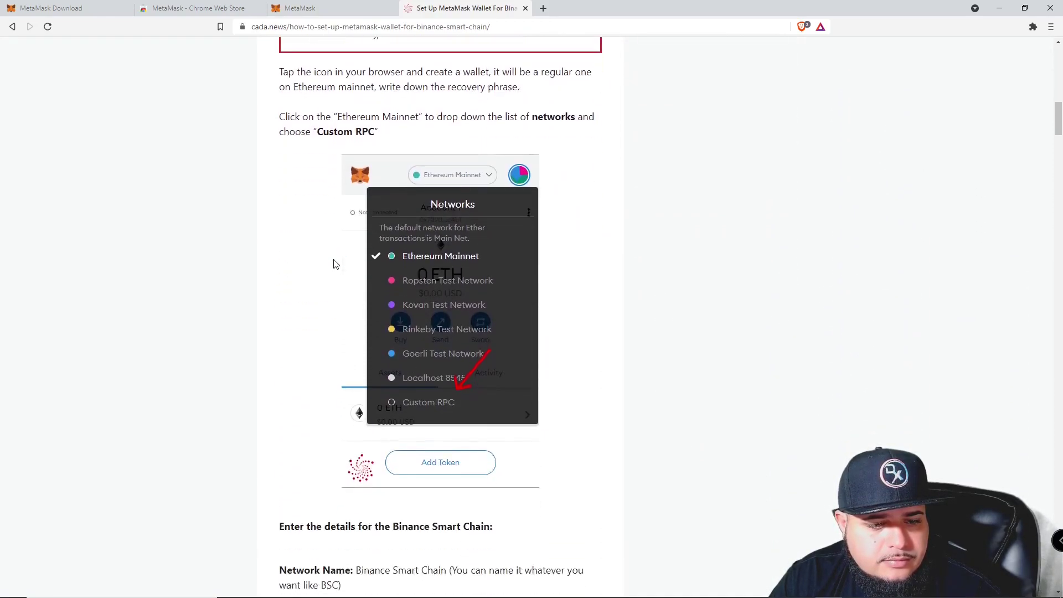
scroll(404, 335, down, 2)
scroll(334, 151, up, 3)
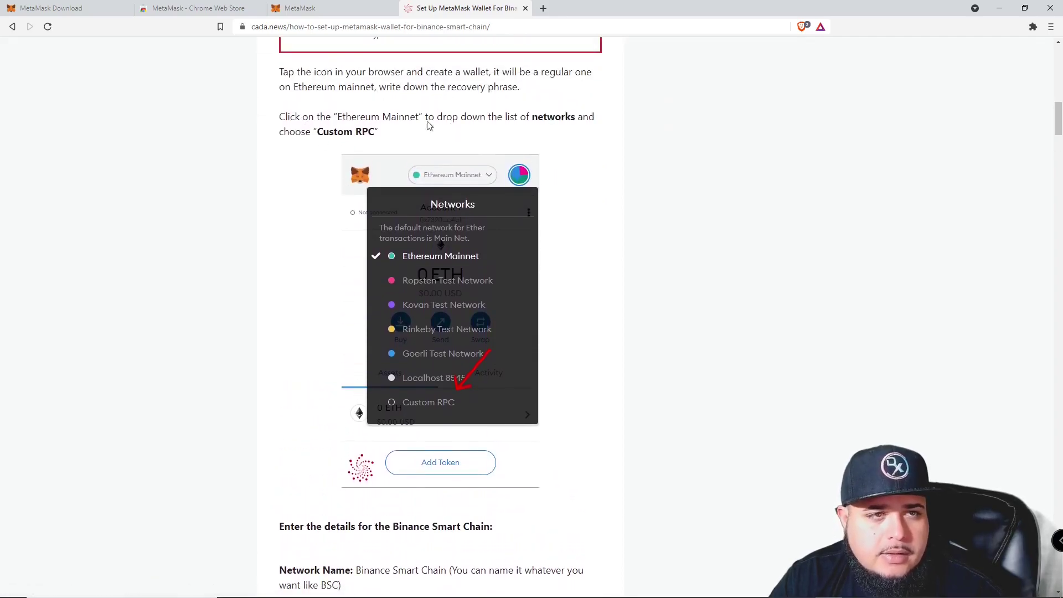
click(310, 8)
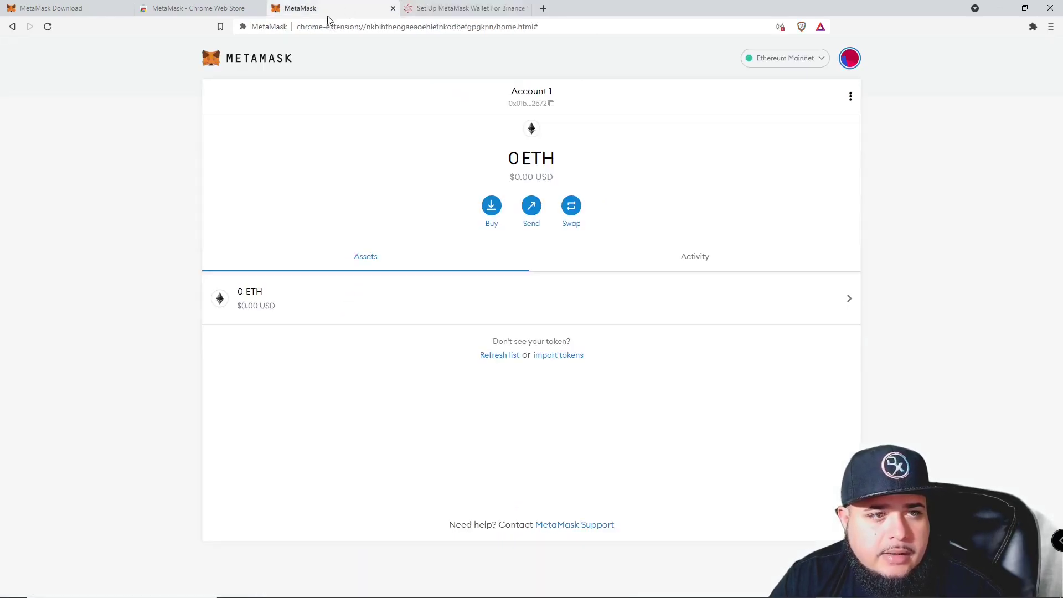
Start a Custom RPC network and name it BSC, checking the guide's suggested name.
click(800, 58)
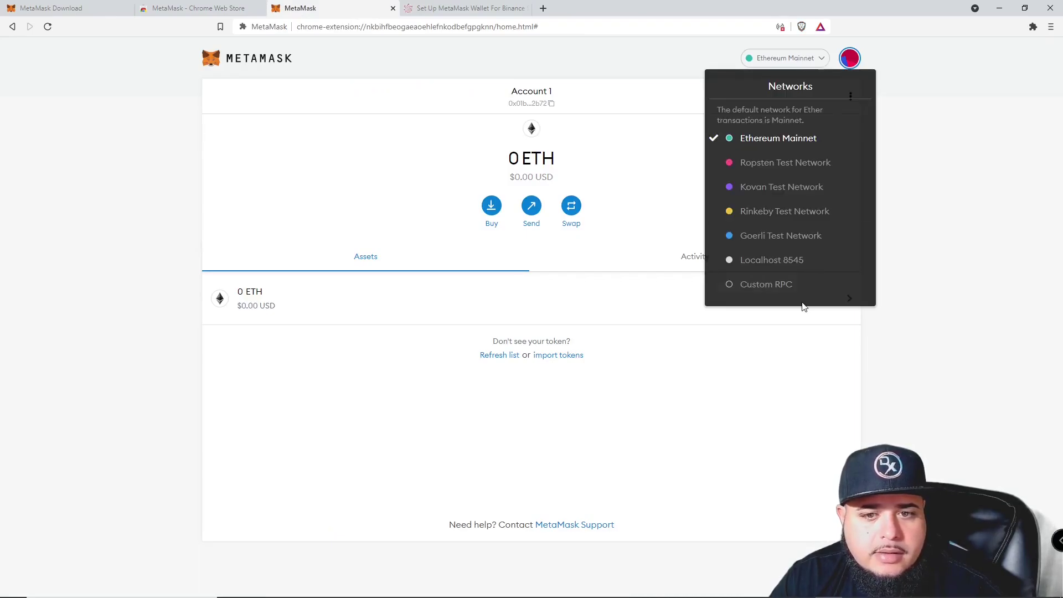
click(798, 285)
key(alt+Tab)
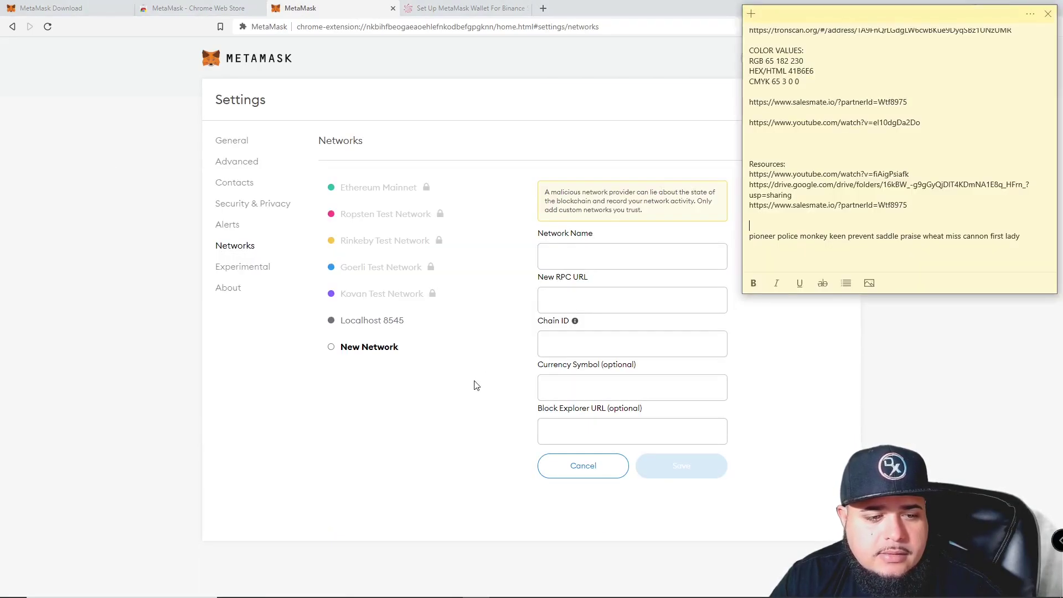
click(436, 9)
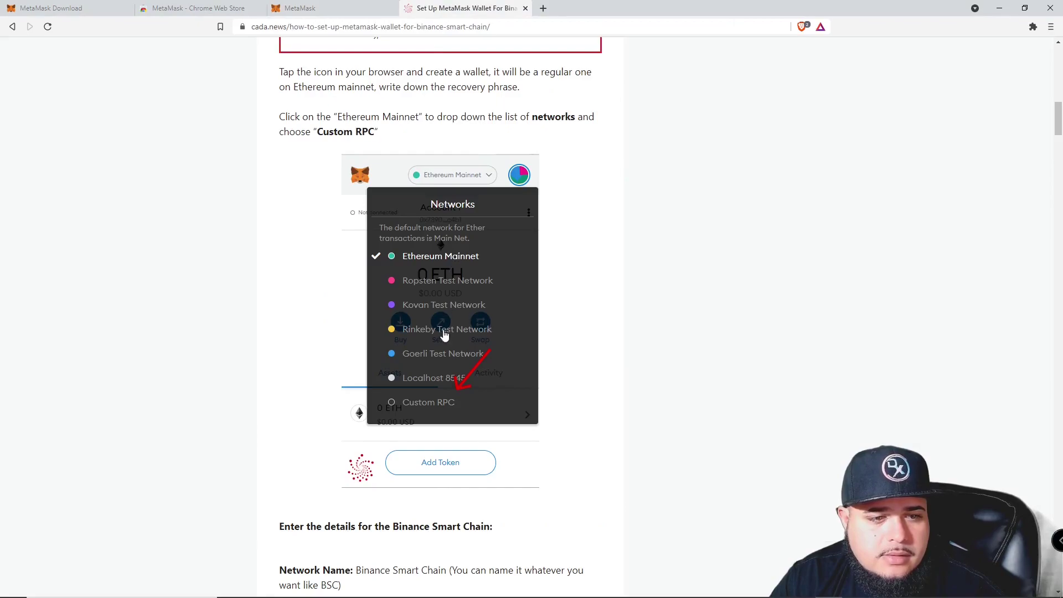
scroll(433, 371, down, 2)
scroll(432, 371, down, 3)
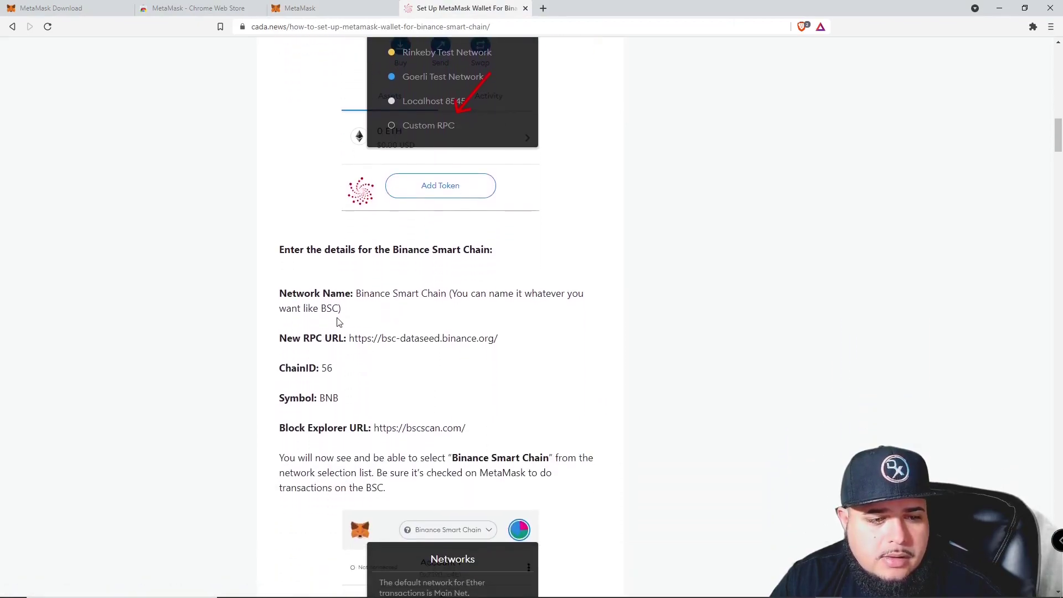
drag(356, 239, 450, 249)
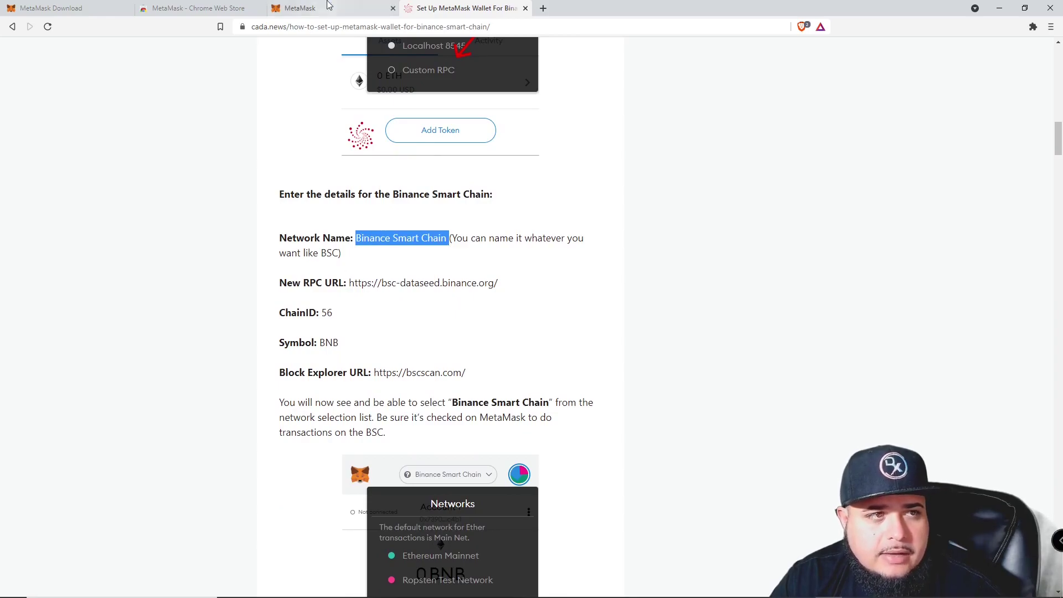
click(333, 6)
text(BSC)
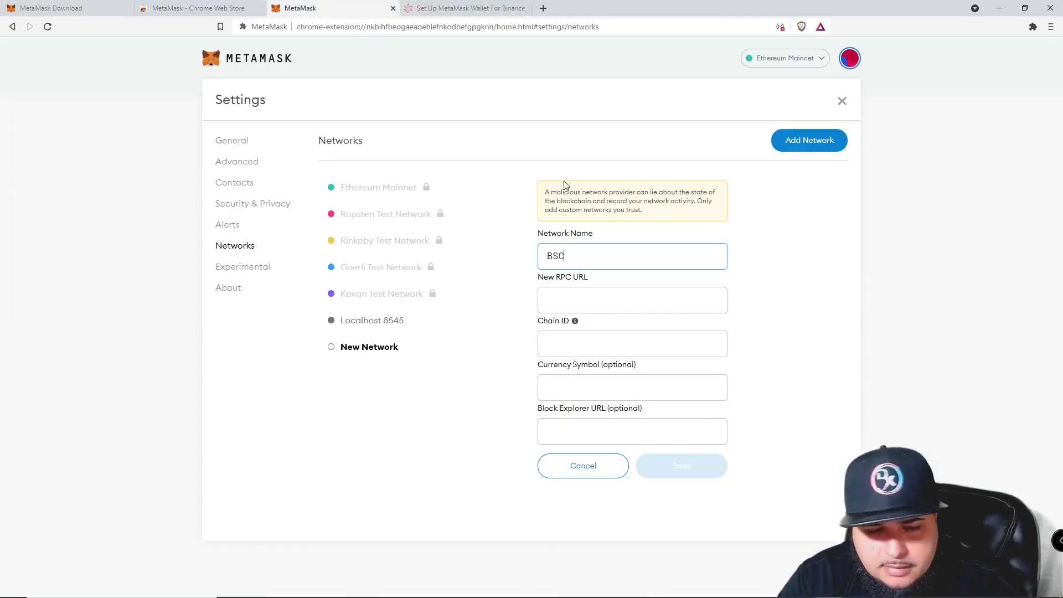
Copy the BSC RPC URL from the guide into the New RPC URL field.
click(469, 8)
click(416, 303)
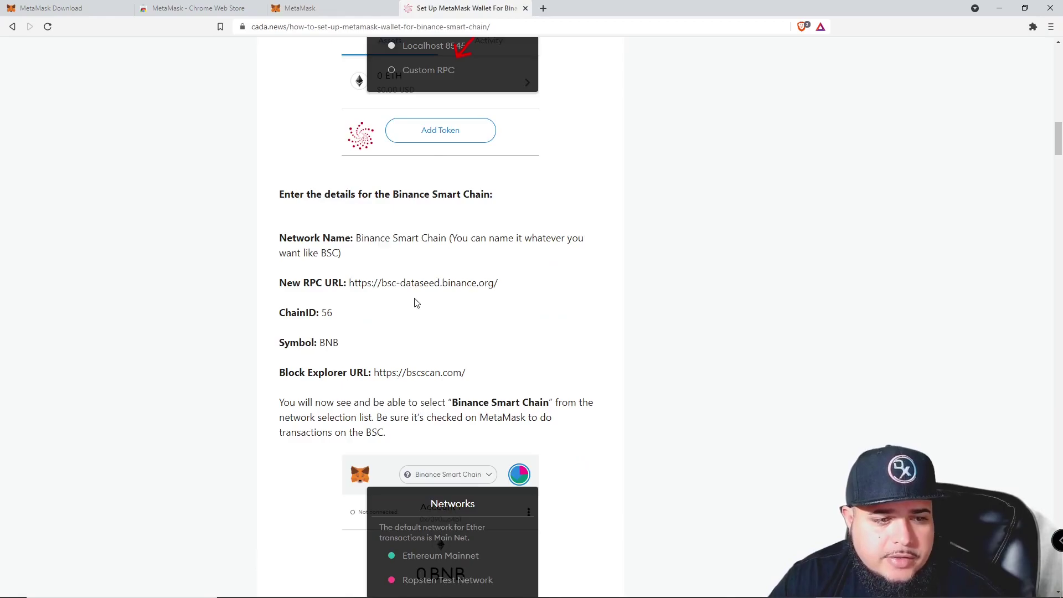
drag(349, 287, 502, 288)
key(ctrl+c)
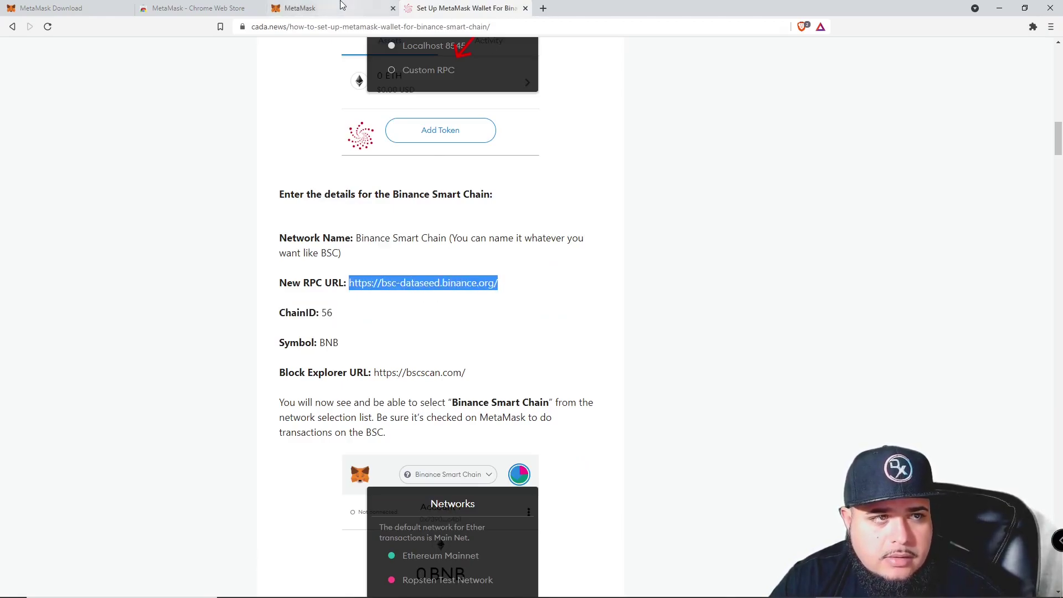
click(338, 7)
click(584, 295)
key(ctrl+v)
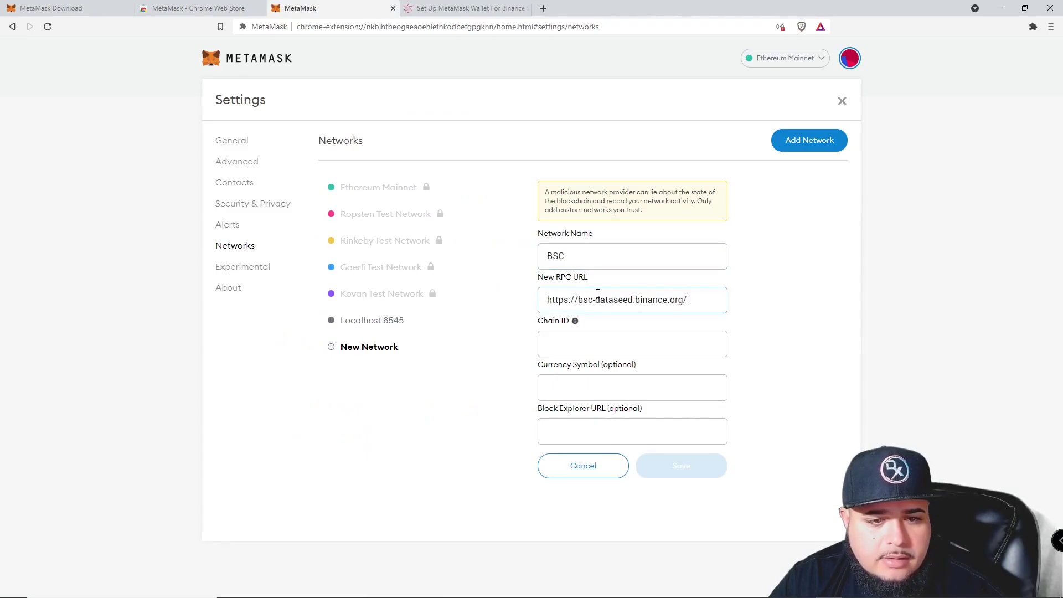
Enter chain ID 56 and currency symbol BNB.
click(431, 8)
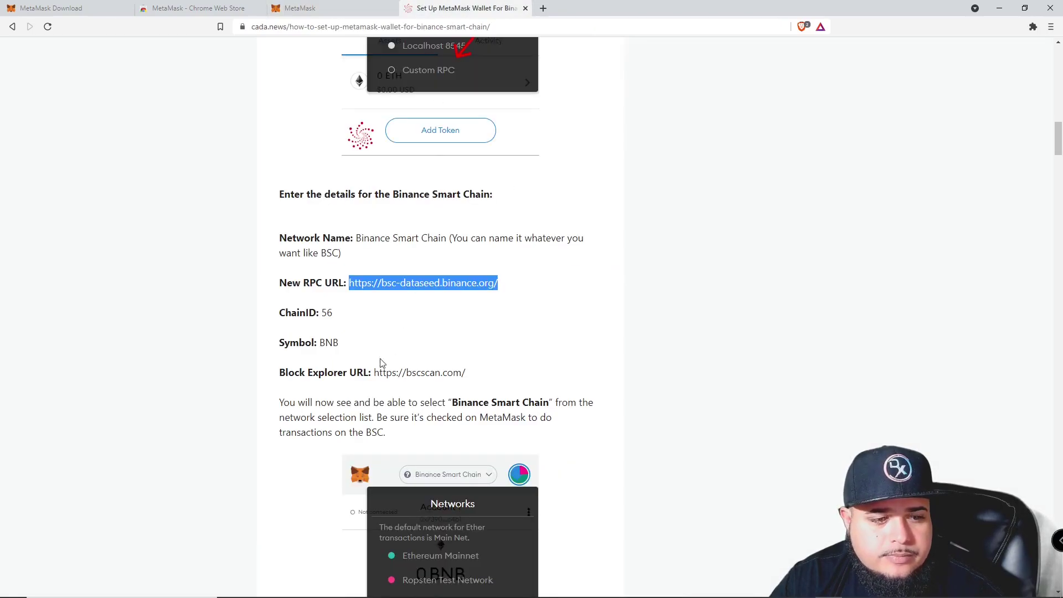
click(324, 315)
click(387, 7)
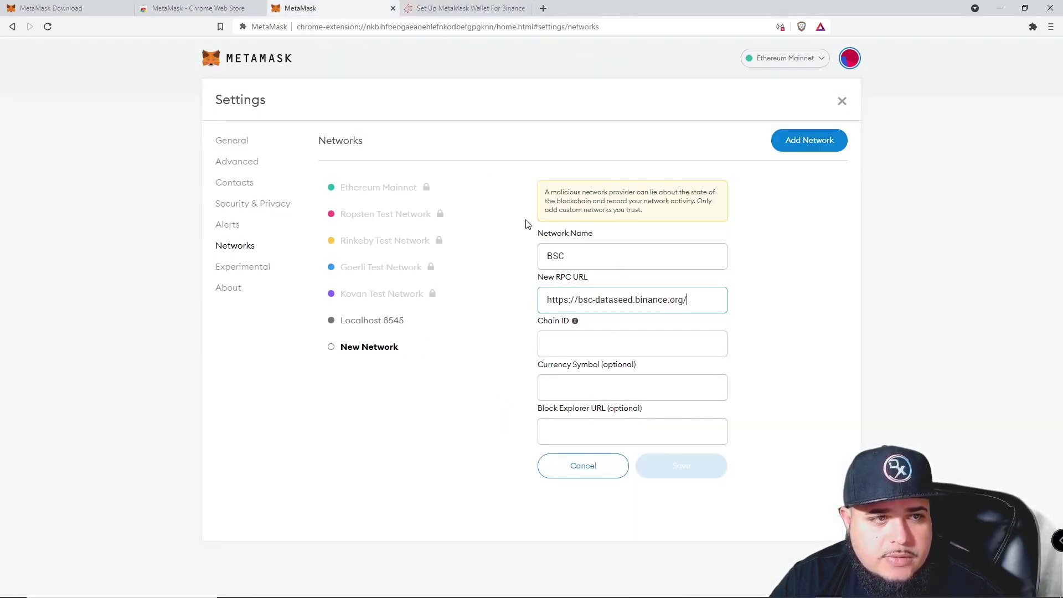
click(611, 339)
text(56)
click(614, 387)
text(BNB)
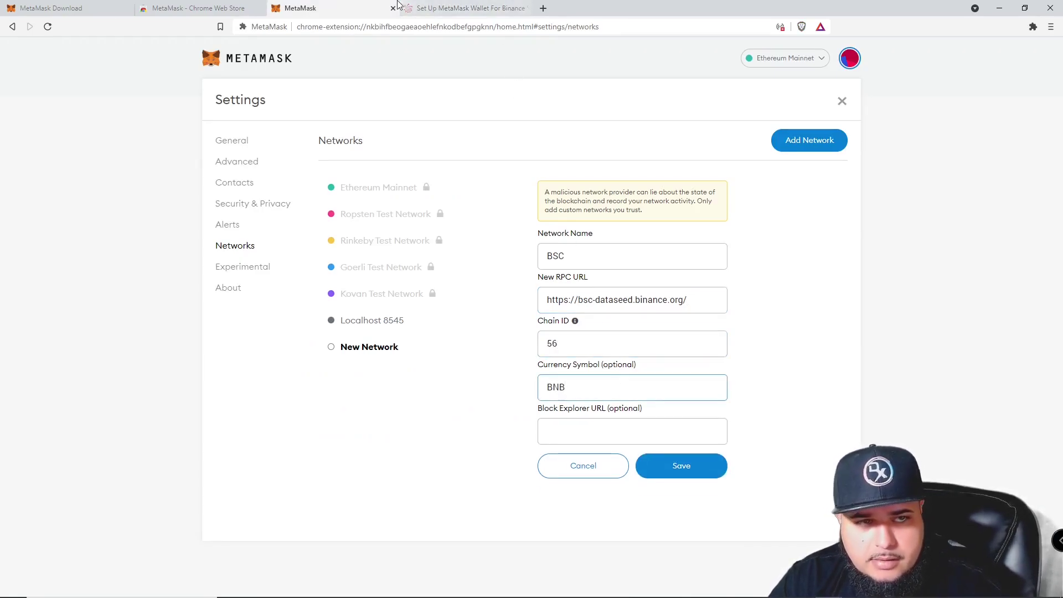
Paste the BscScan block explorer URL from the guide and save the network.
click(413, 8)
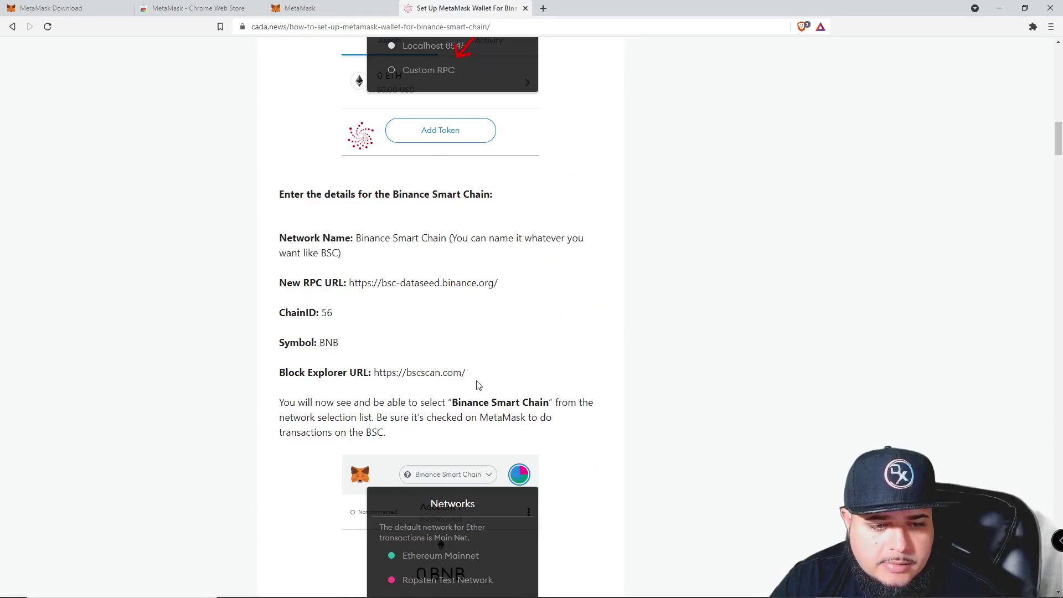
drag(470, 380, 375, 369)
key(ctrl+c)
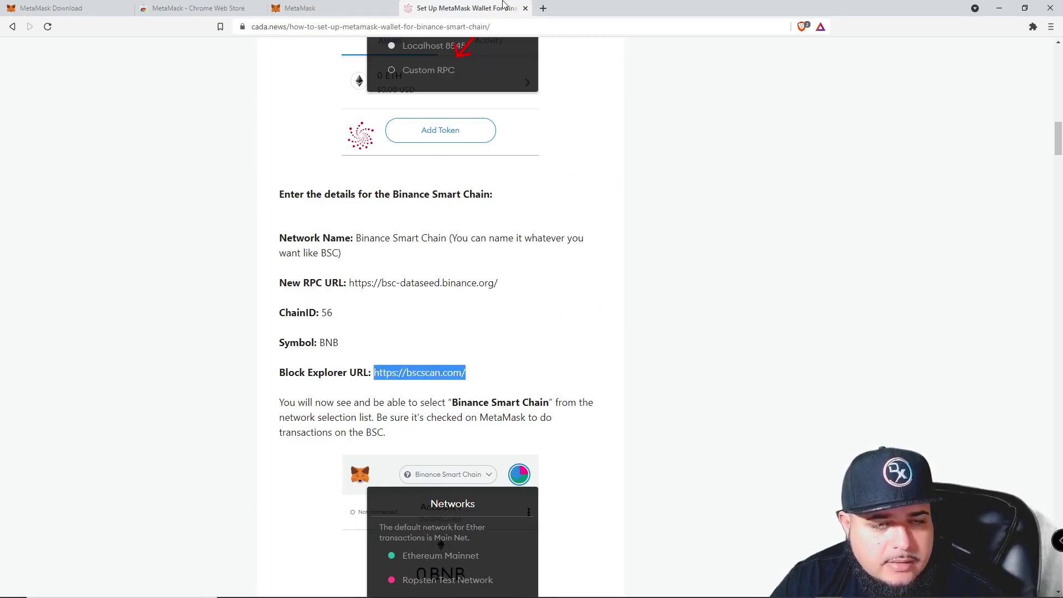
click(332, 8)
click(652, 437)
key(ctrl+v)
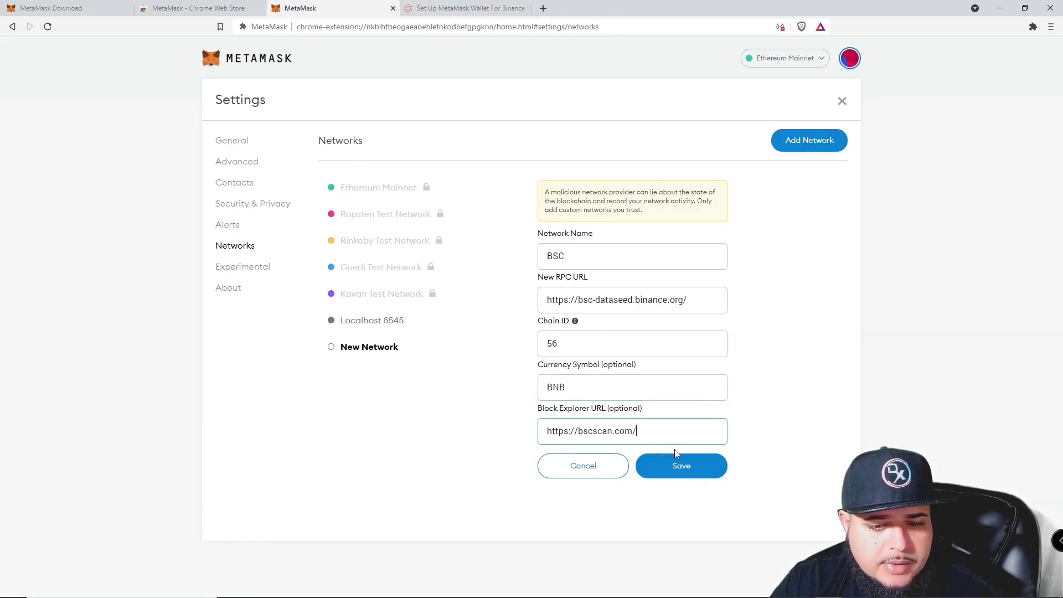
click(681, 466)
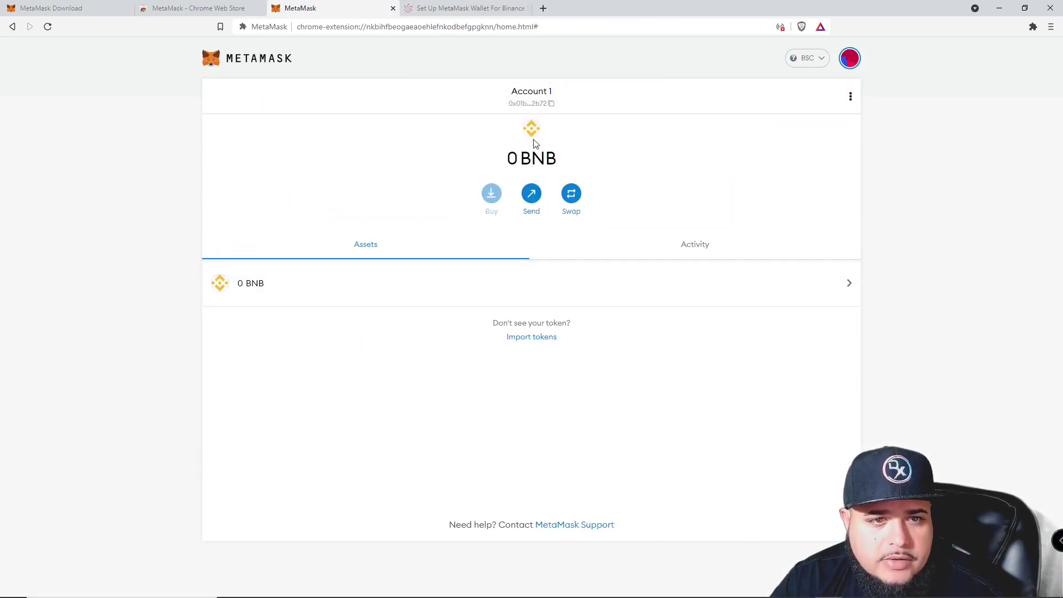
Check Account 1's Activity tab, then return to the Assets list.
drag(516, 157, 557, 164)
click(561, 169)
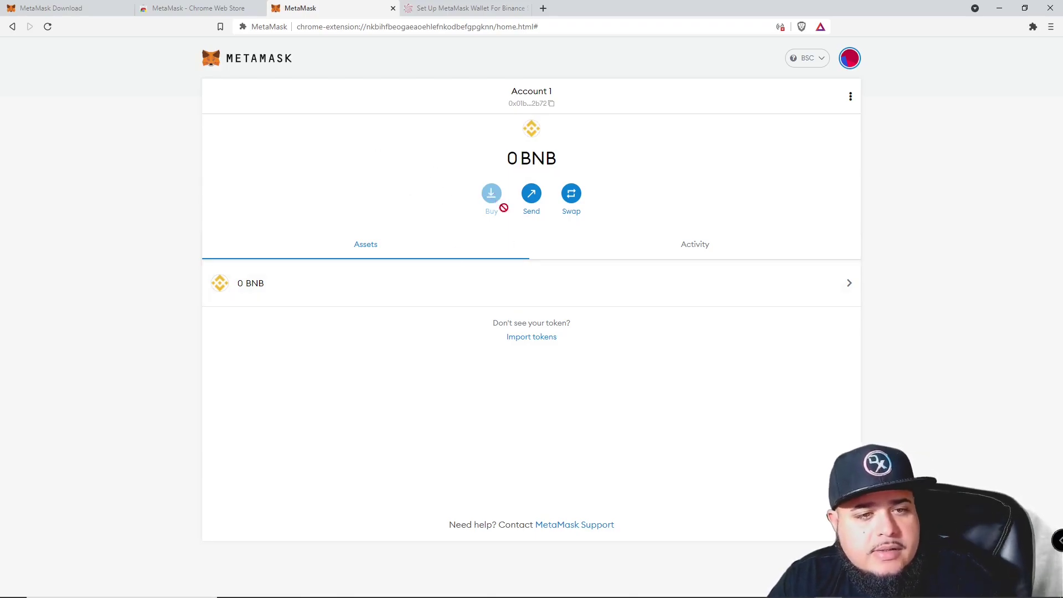
click(625, 250)
click(408, 239)
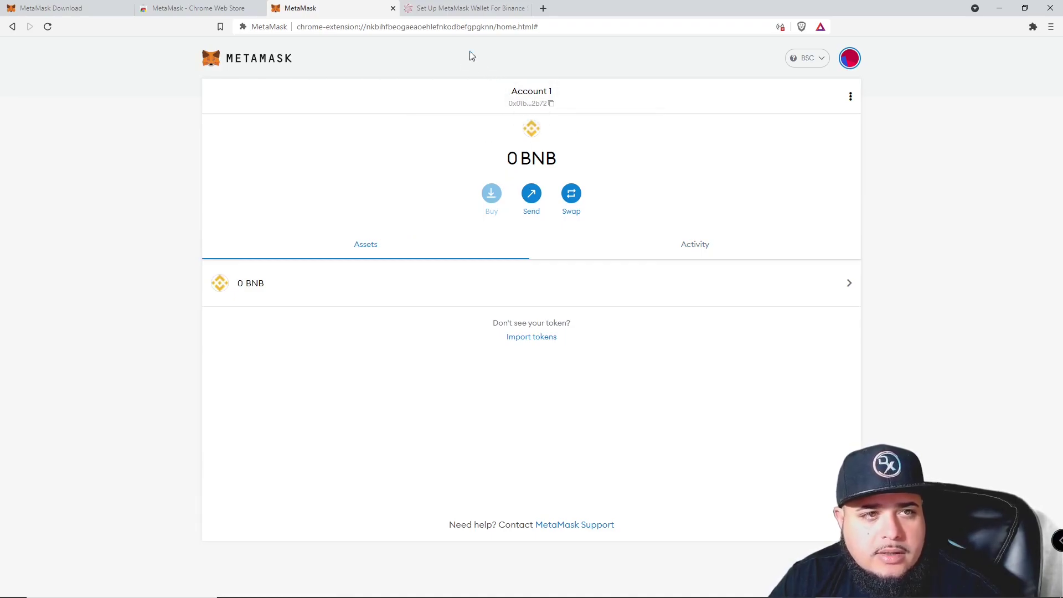
Paste Account 1's wallet address into the browser address bar, then open the account menu.
click(536, 27)
text(0x01b67A99673c6ec29b865a907bE1AD870F562b72)
drag(399, 29, 474, 52)
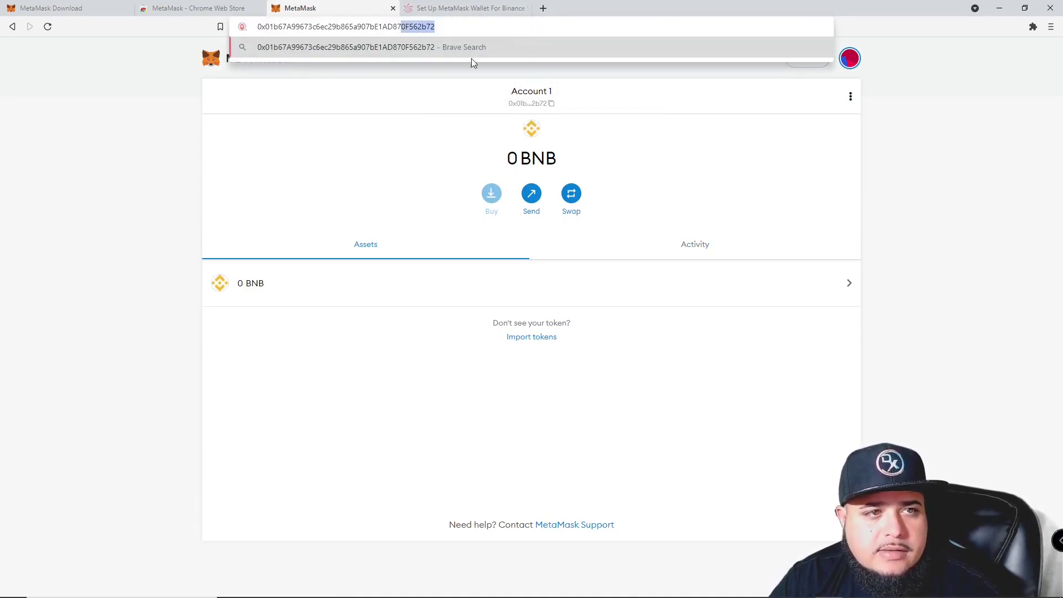
click(441, 134)
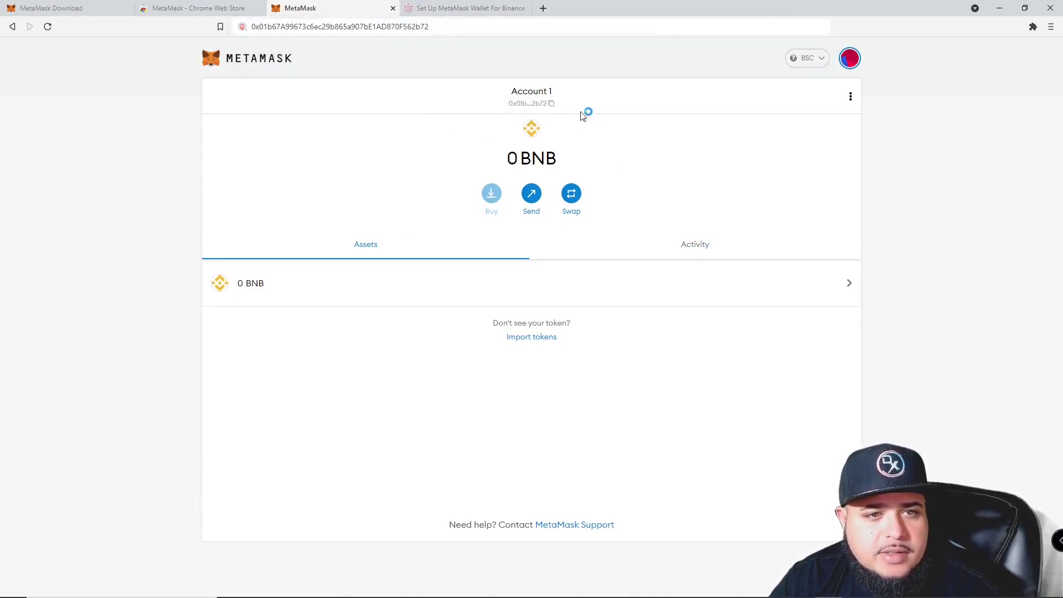
click(850, 60)
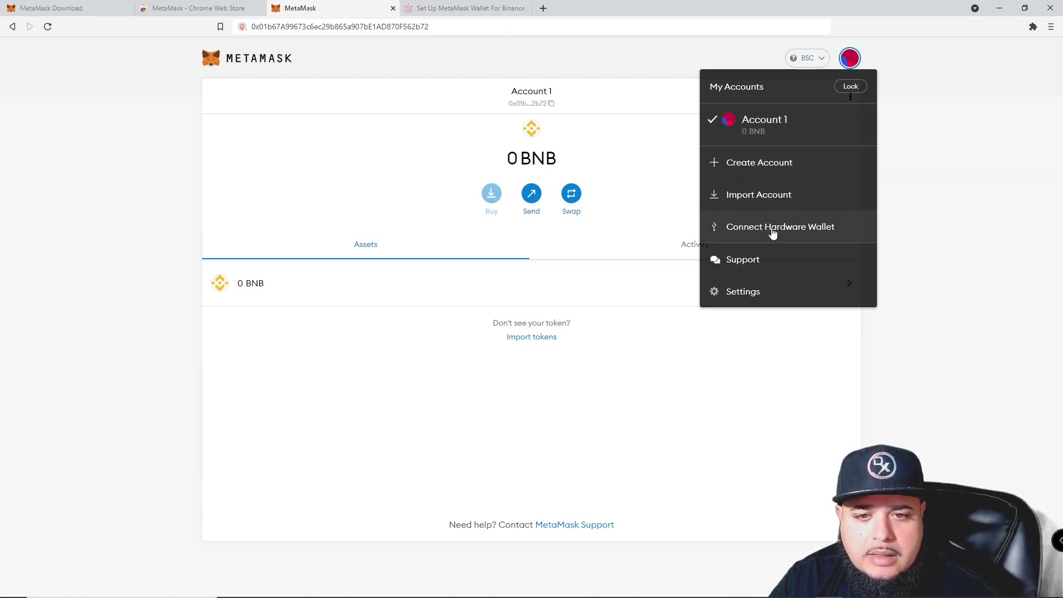
Open MetaMask Settings and read the Advanced section's gas controls description.
click(742, 291)
scroll(318, 244, down, 1)
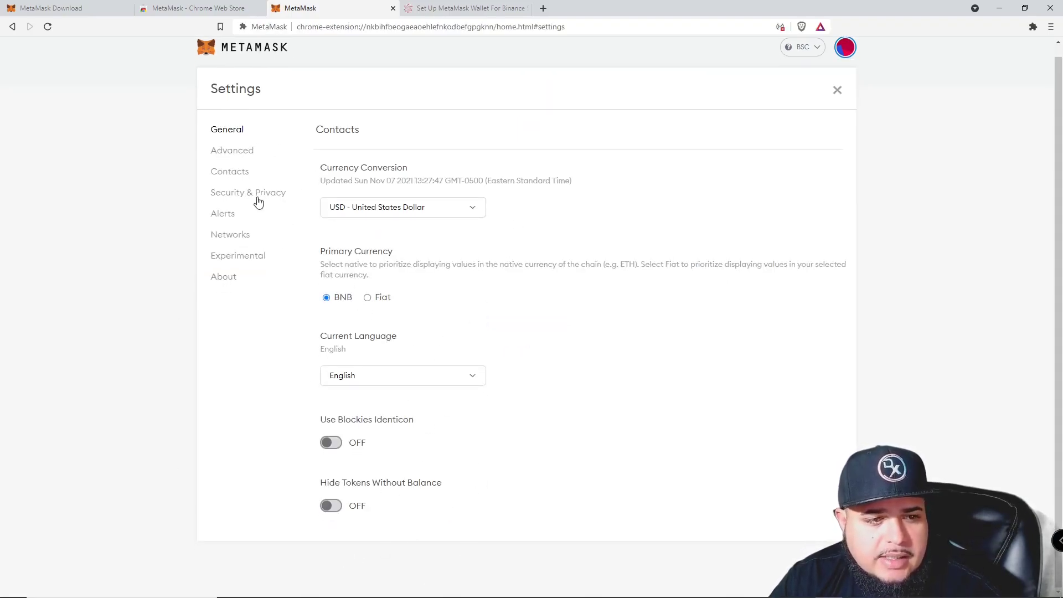
click(250, 148)
scroll(368, 222, down, 3)
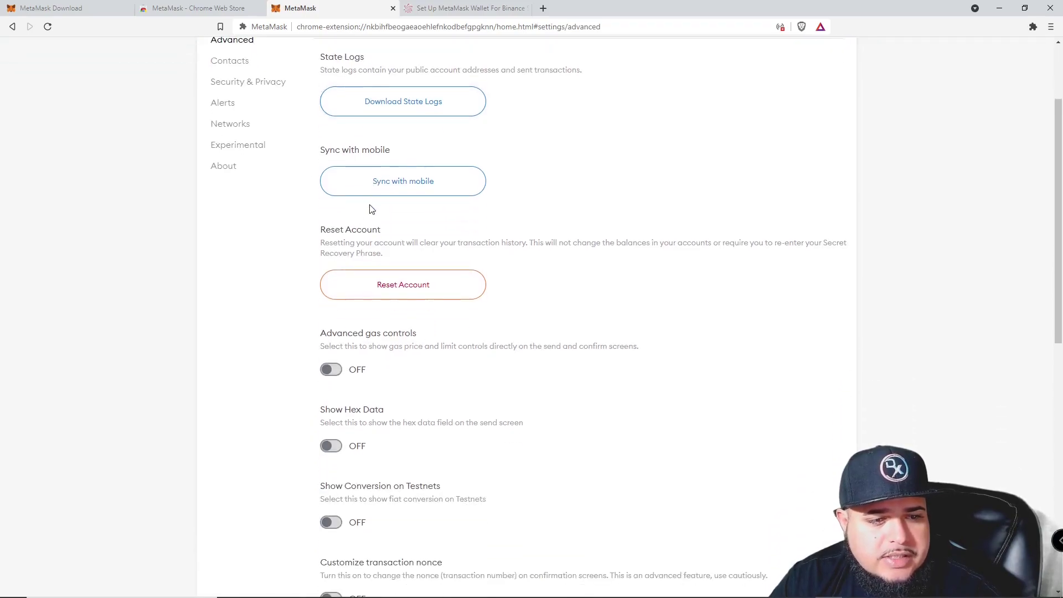
scroll(365, 224, down, 2)
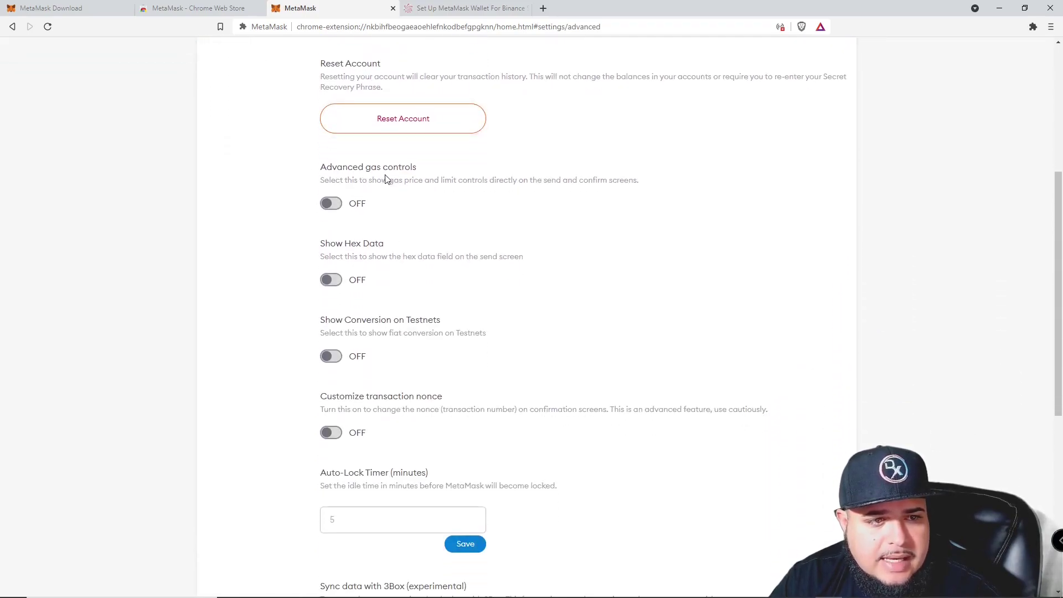
drag(418, 194, 376, 179)
click(451, 171)
drag(542, 182, 426, 180)
drag(332, 180, 375, 182)
click(412, 181)
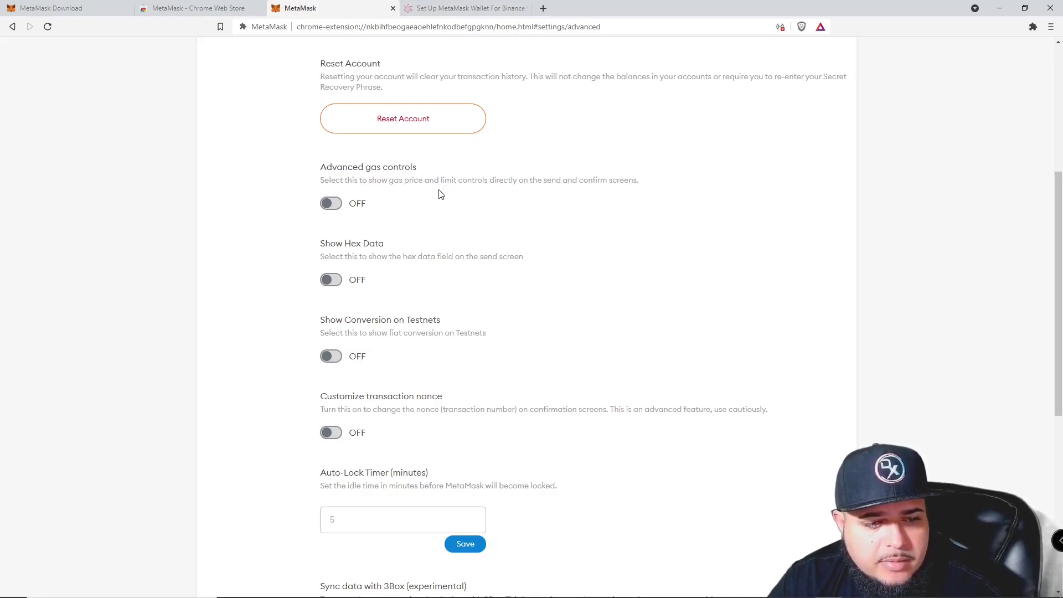
Scroll through the Advanced settings, highlighting the Advanced gas controls option.
scroll(455, 214, up, 2)
scroll(450, 218, down, 2)
scroll(449, 218, down, 4)
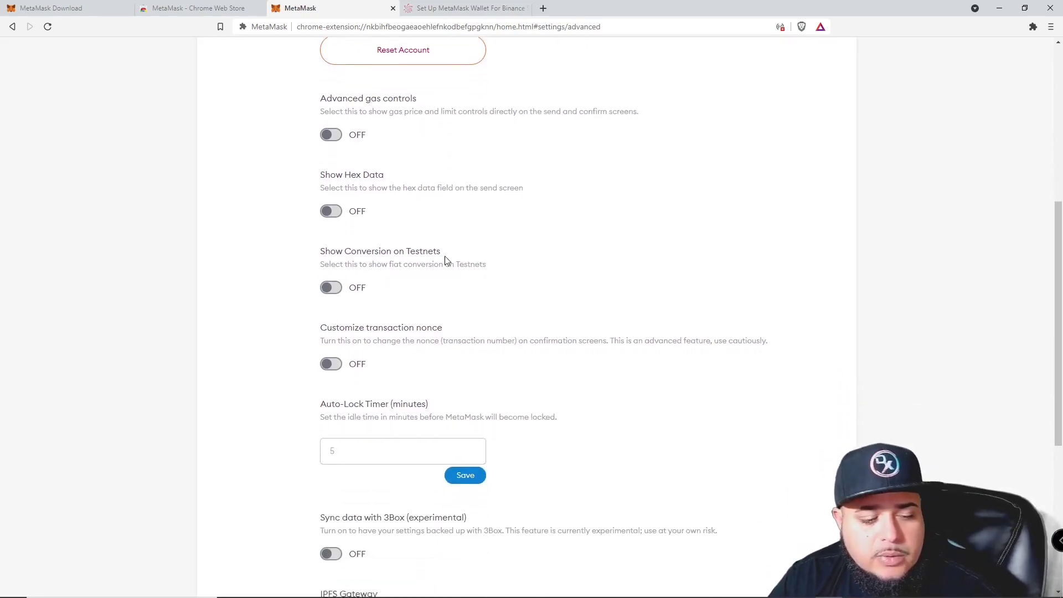
scroll(450, 266, up, 5)
scroll(465, 250, down, 2)
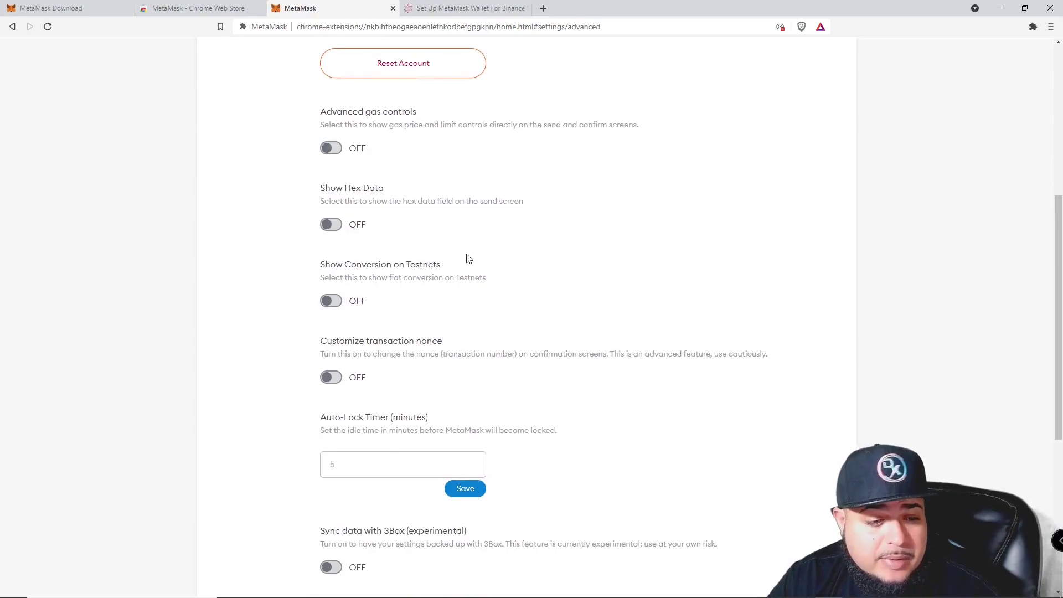
triple_click(389, 141)
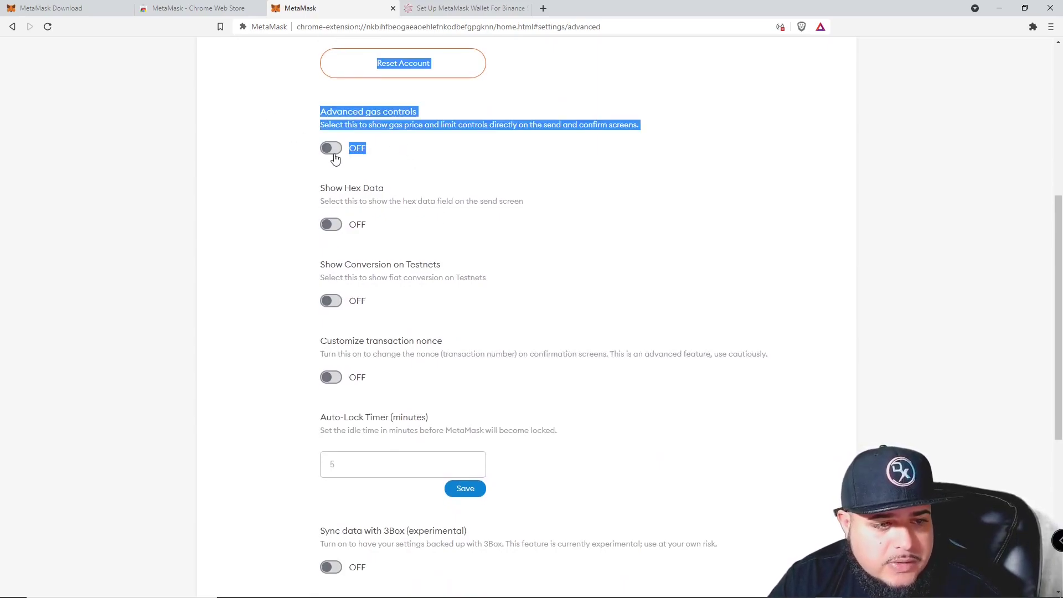
scroll(335, 160, down, 6)
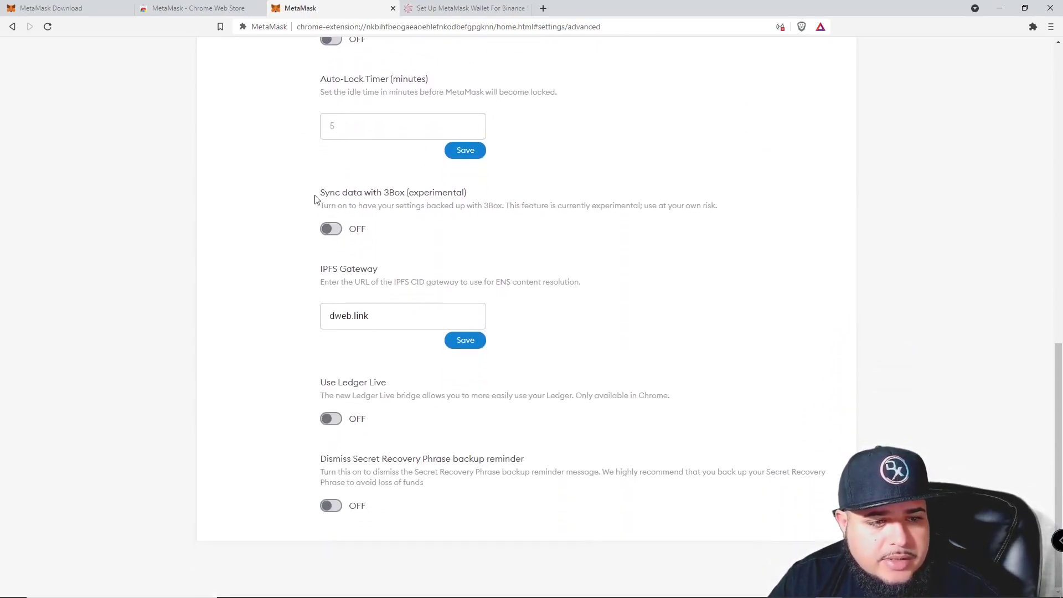
scroll(404, 468, up, 15)
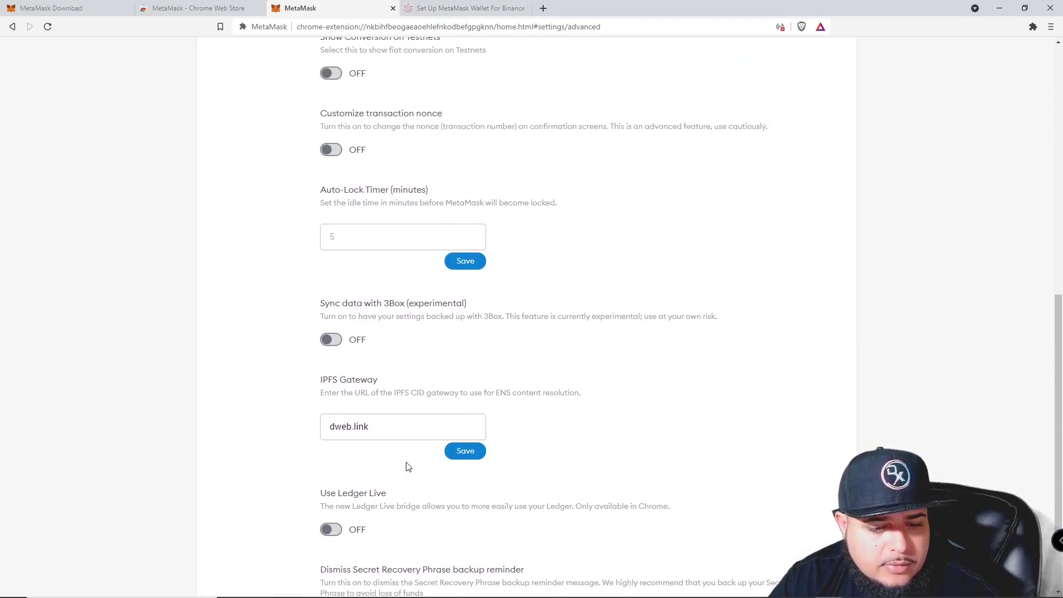
View the Contacts and Security & Privacy settings sections.
click(239, 182)
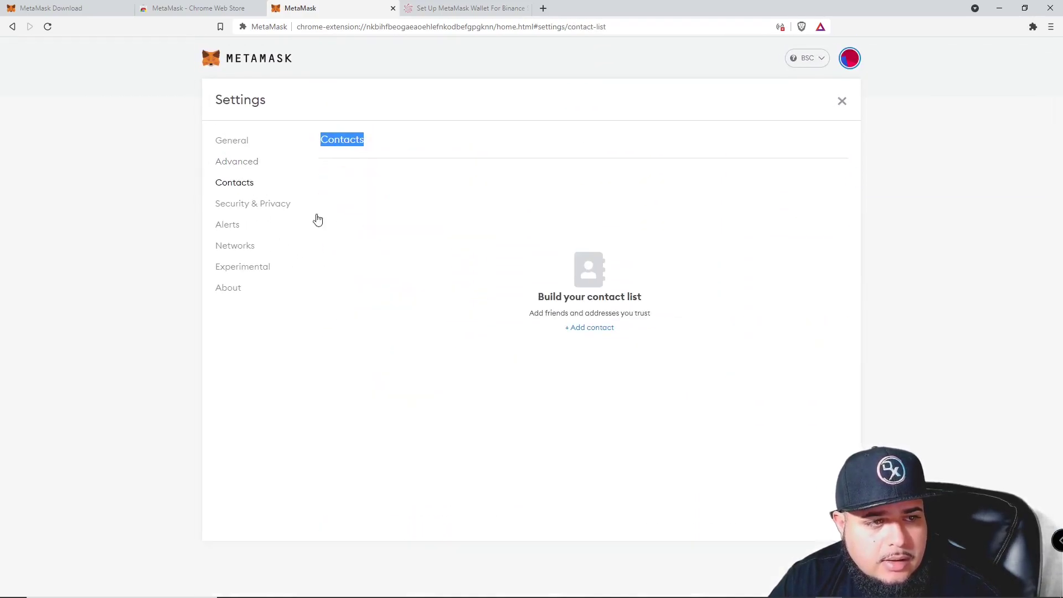
click(243, 209)
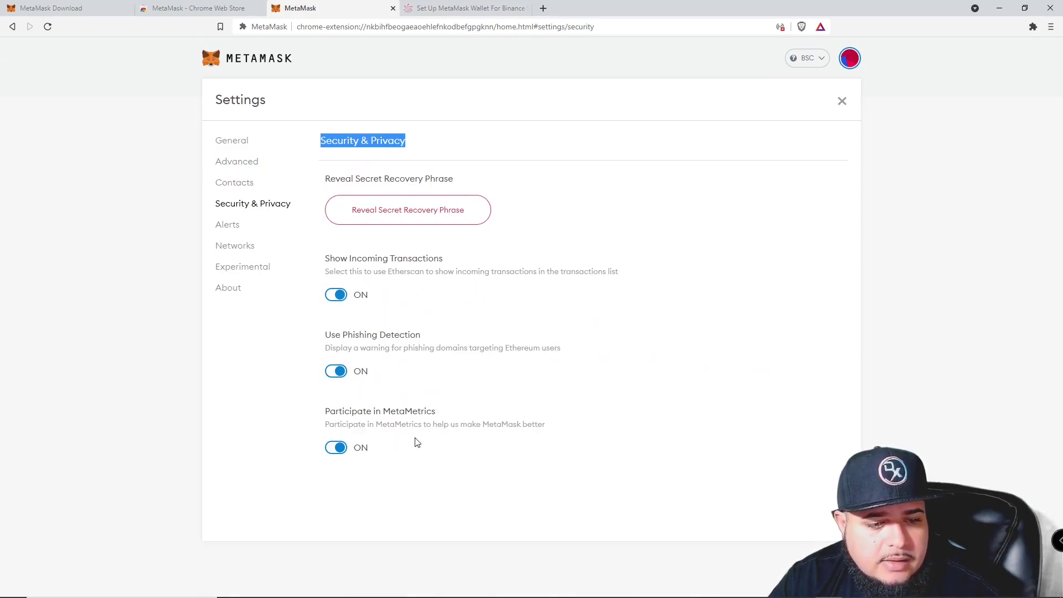
drag(489, 443, 278, 289)
click(297, 307)
Step through Alerts, Networks and Experimental, ending on About showing version 10.4.3.
click(234, 227)
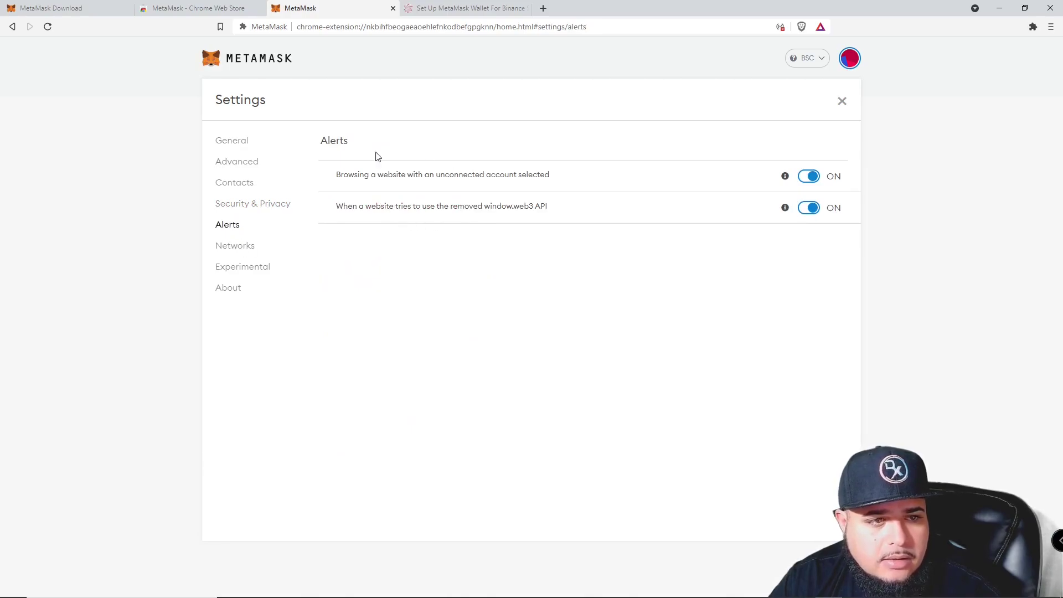
click(249, 248)
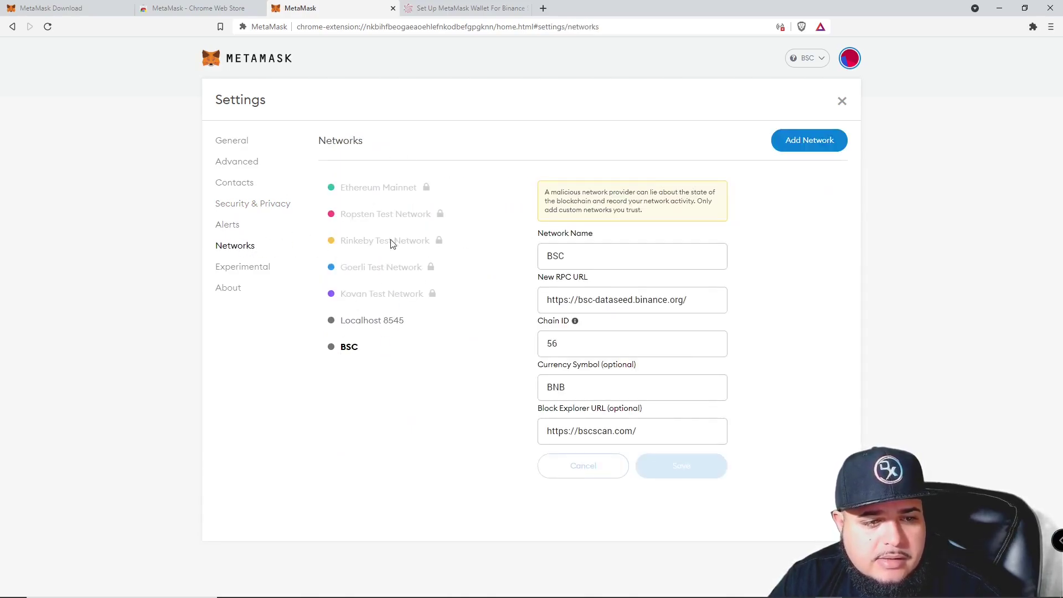
click(233, 269)
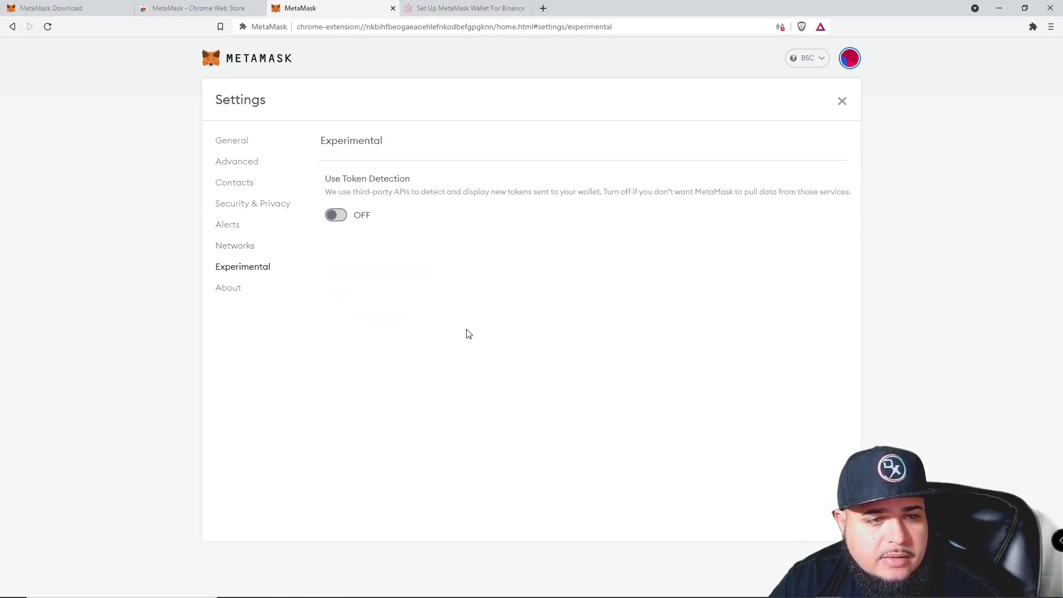
click(232, 289)
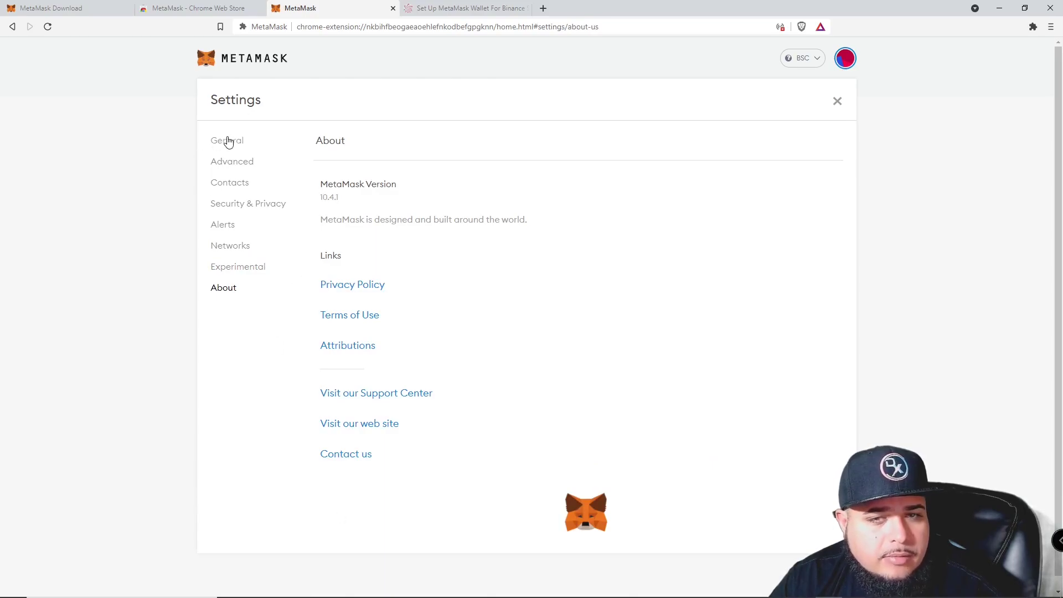
Close Settings, copy the account address, and switch to Ethereum Mainnet.
click(837, 101)
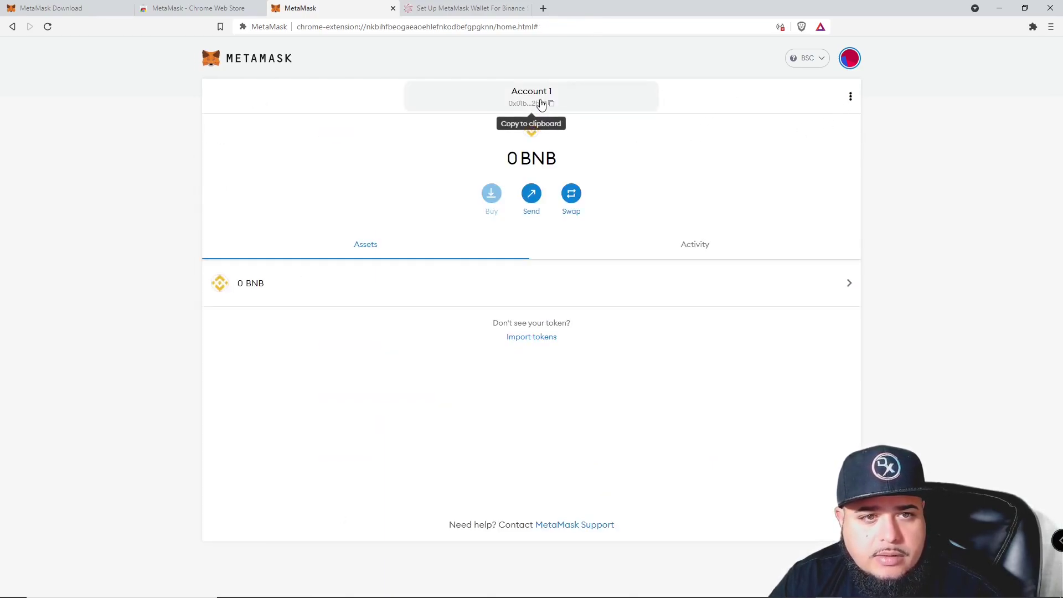
click(501, 113)
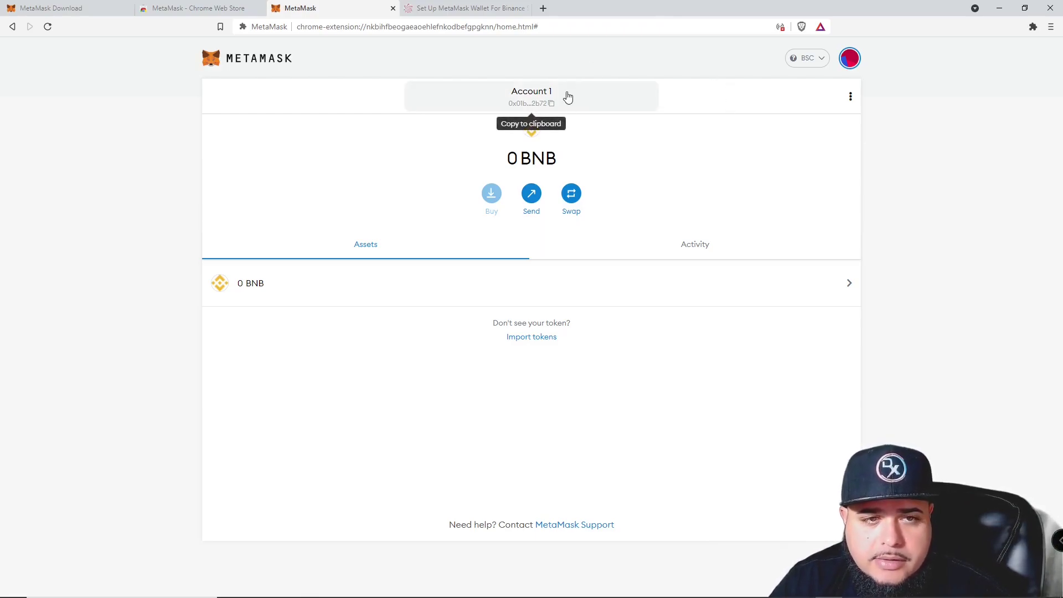
click(809, 61)
click(787, 145)
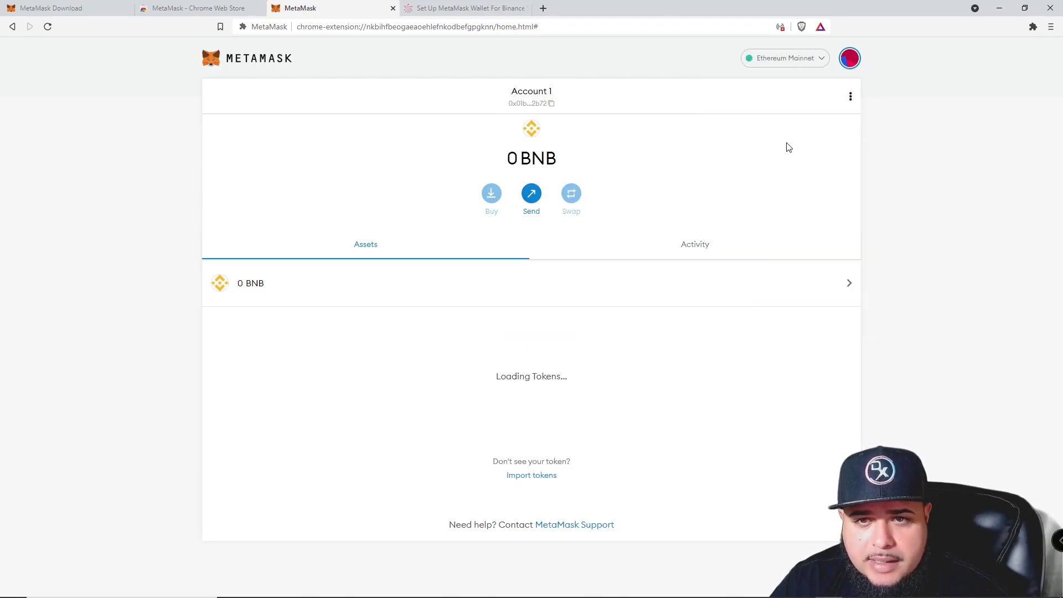
Switch back to the BSC network and bring up the Import tokens form.
click(801, 65)
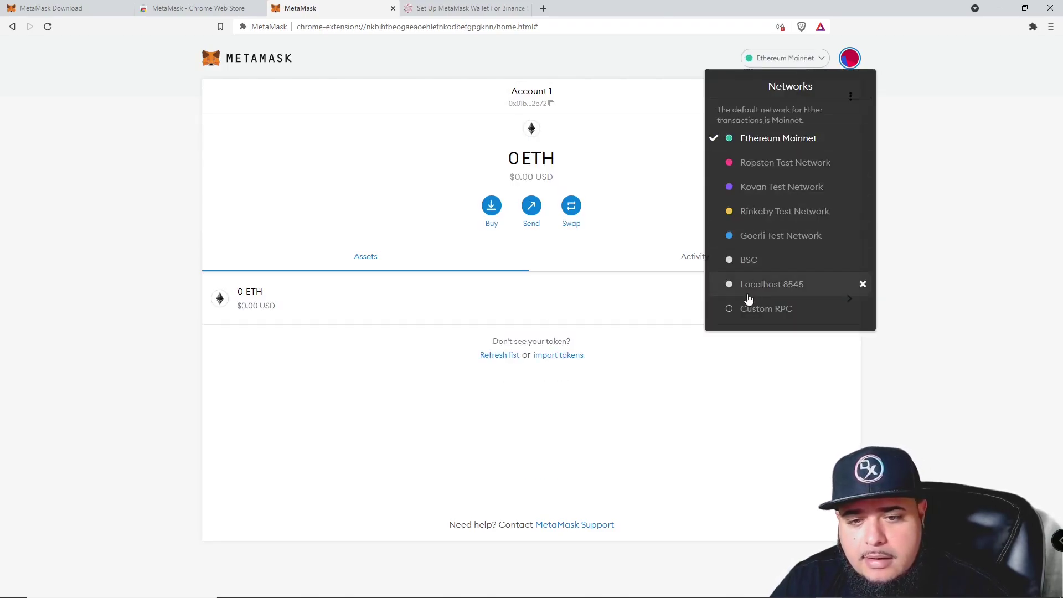
drag(776, 320, 735, 261)
click(766, 261)
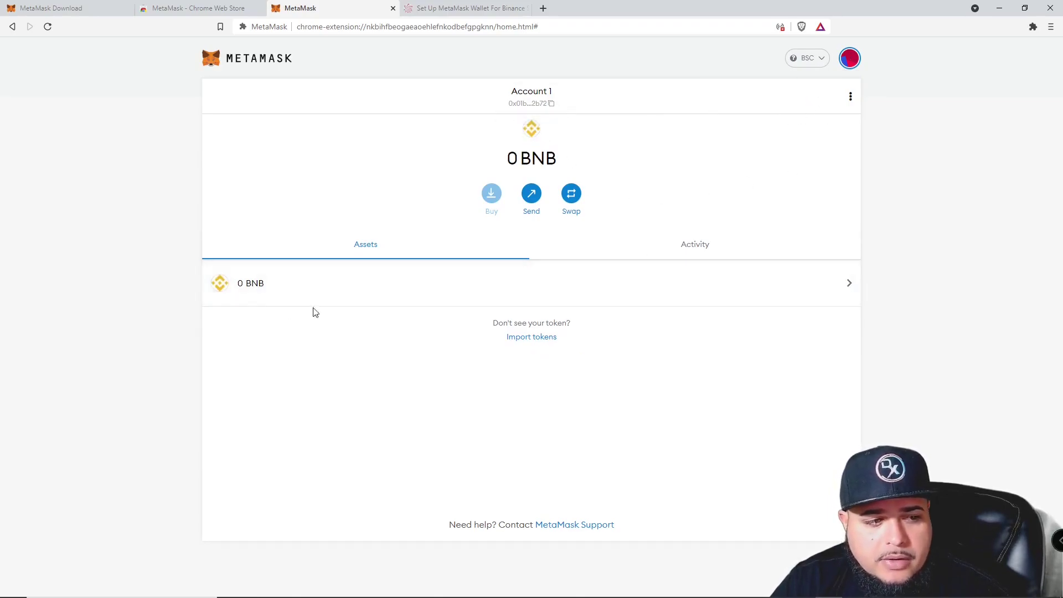
click(540, 337)
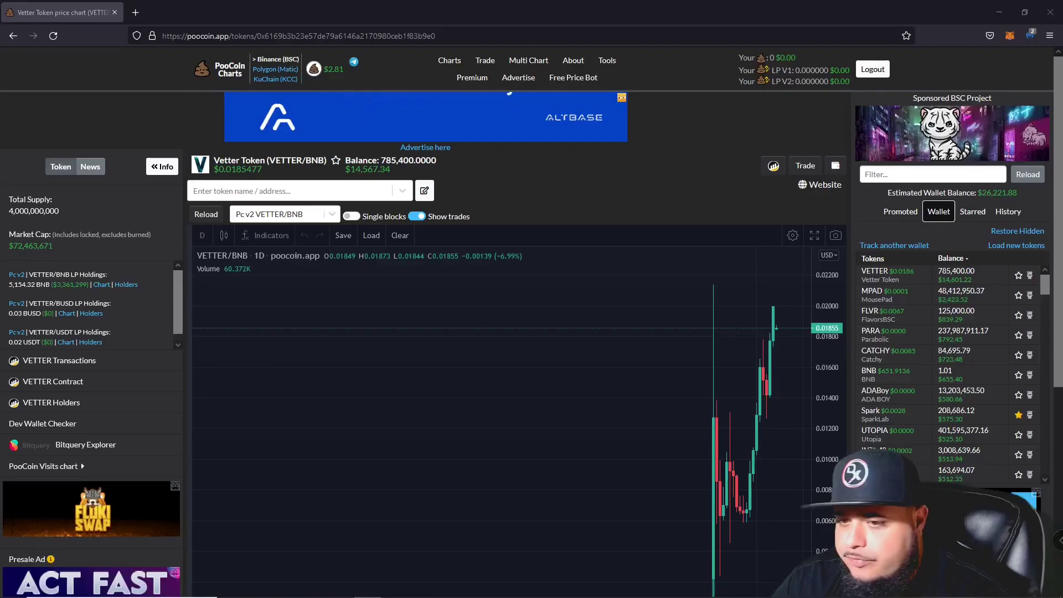
From PooCoin's MPAD chart, open its BscScan page, copy the contract address, and return to the wallet.
click(875, 296)
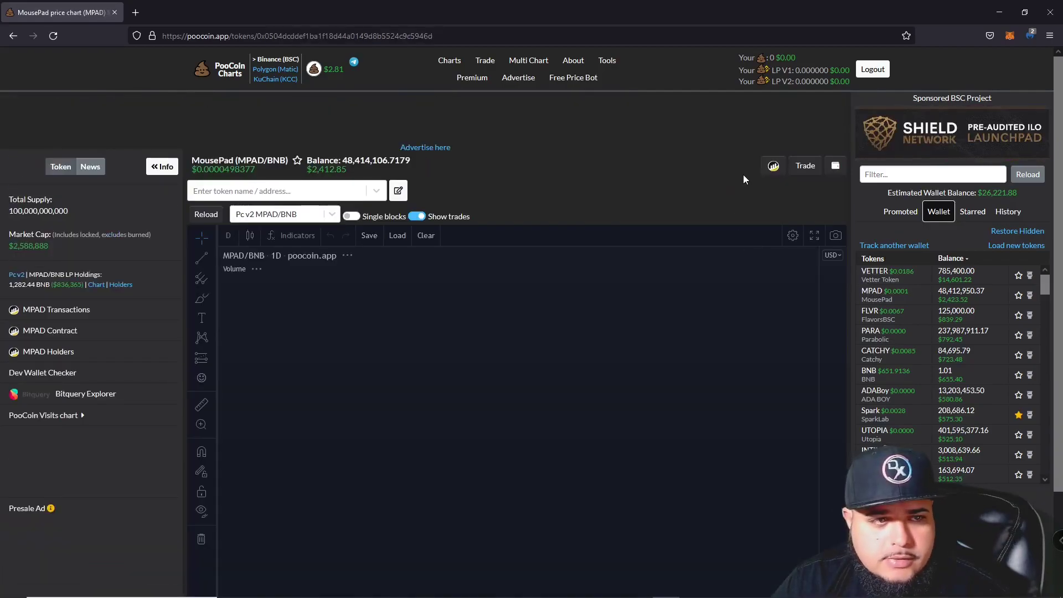
click(773, 166)
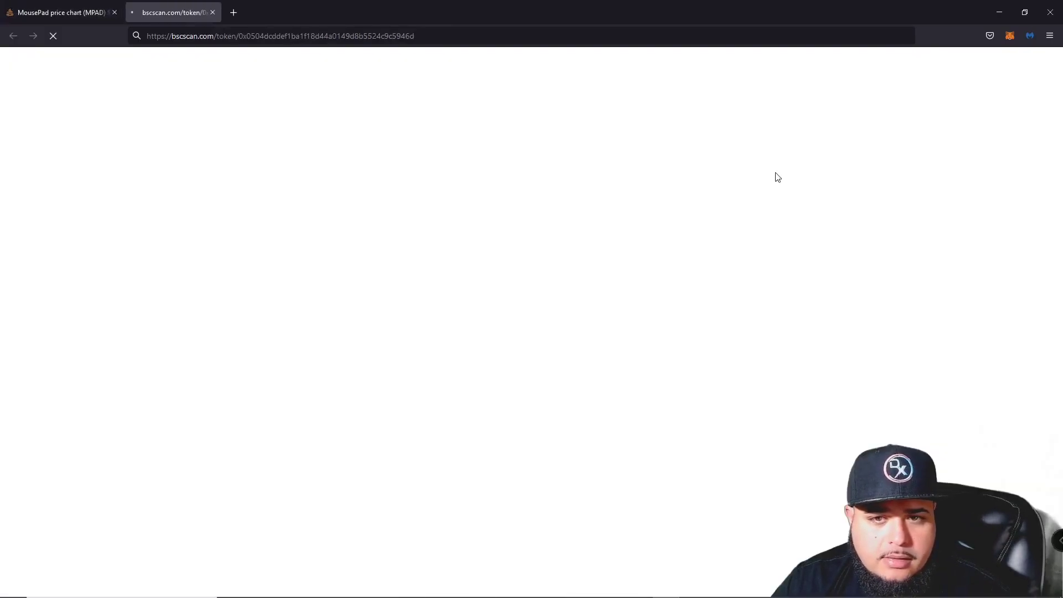
click(847, 208)
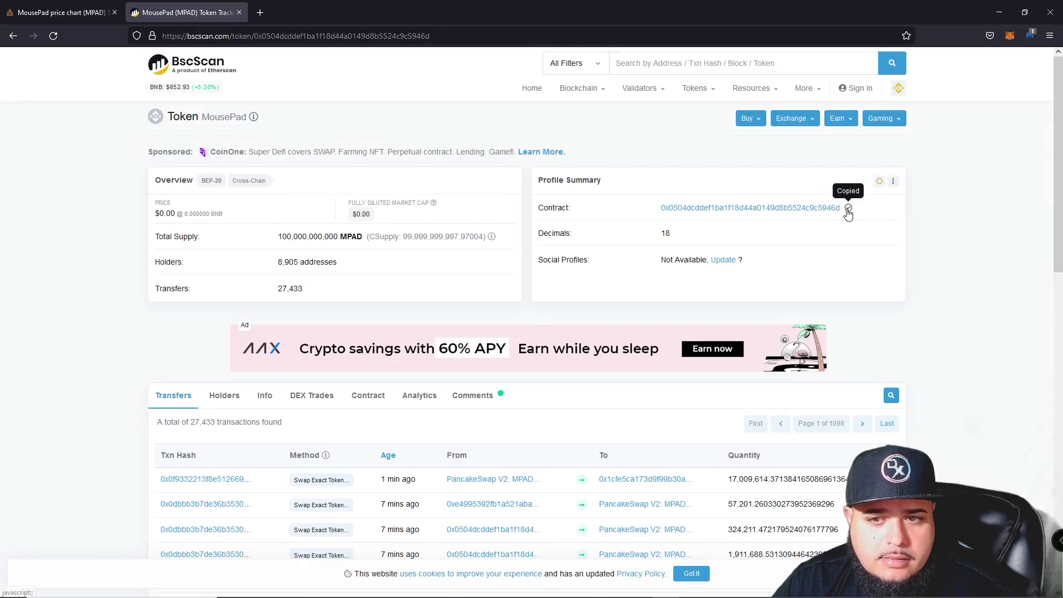
key(alt+Tab)
Paste the MPAD contract address into Import Tokens and confirm importing MPAD.
click(720, 249)
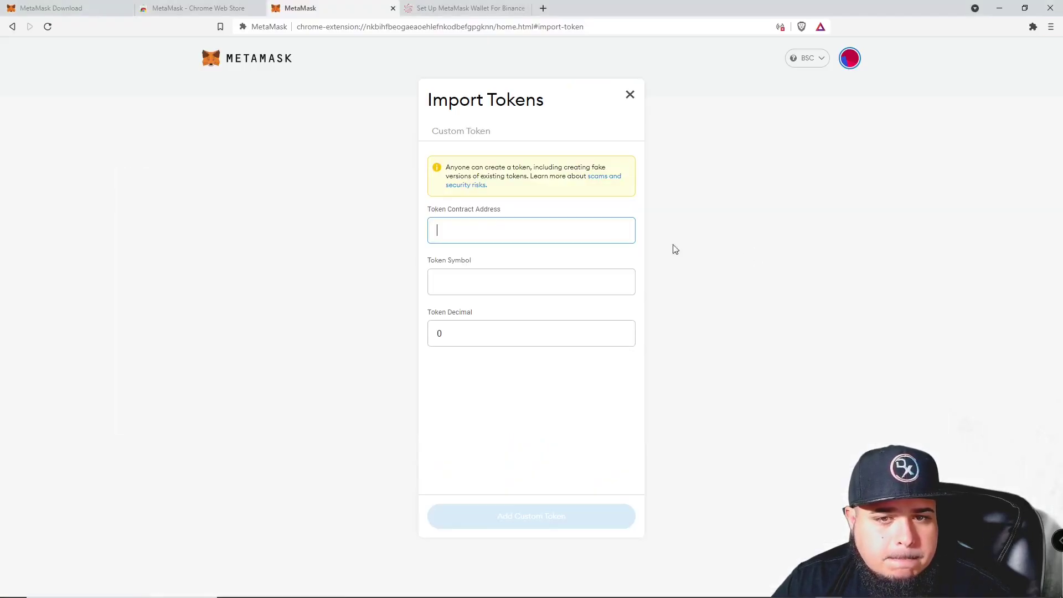
click(470, 220)
key(ctrl+v)
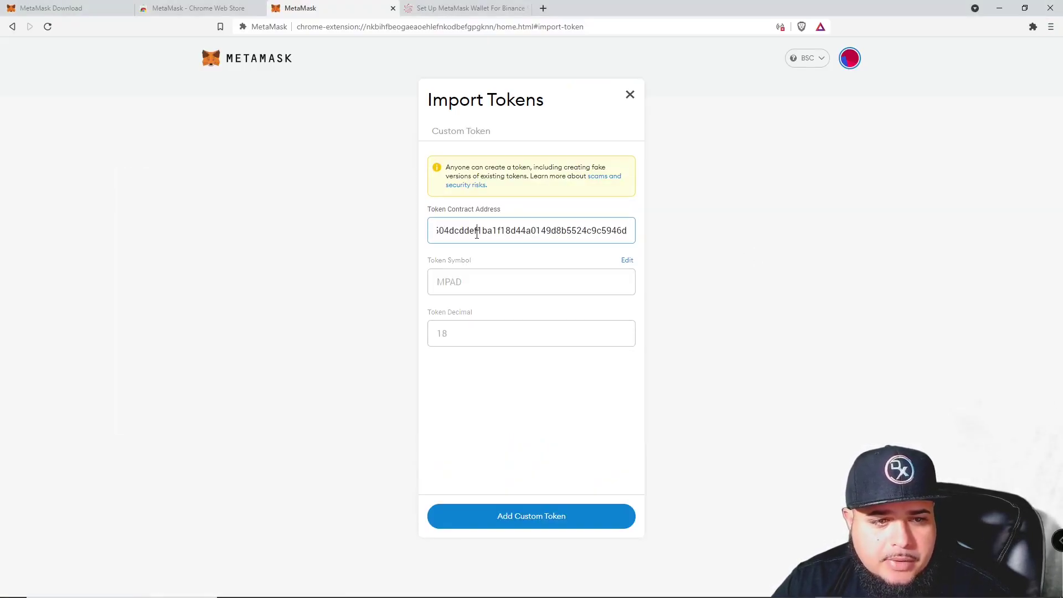
click(470, 293)
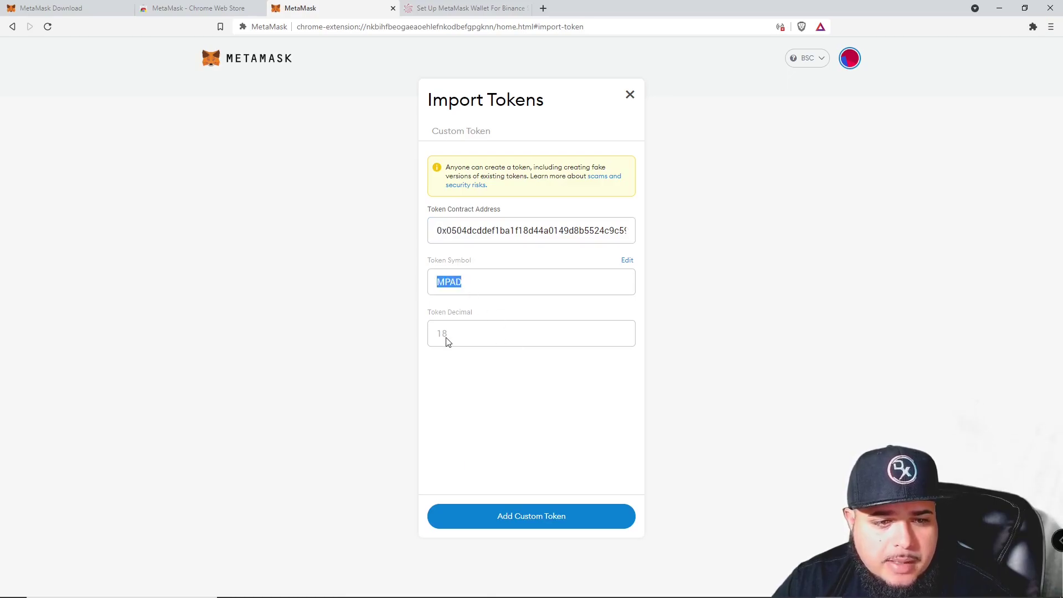
click(528, 514)
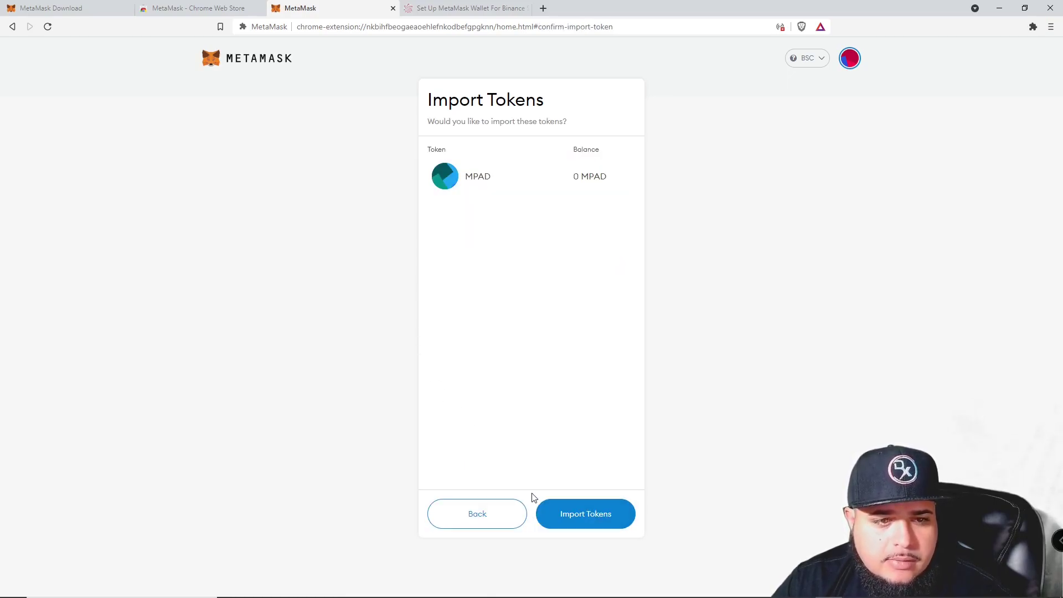
click(619, 523)
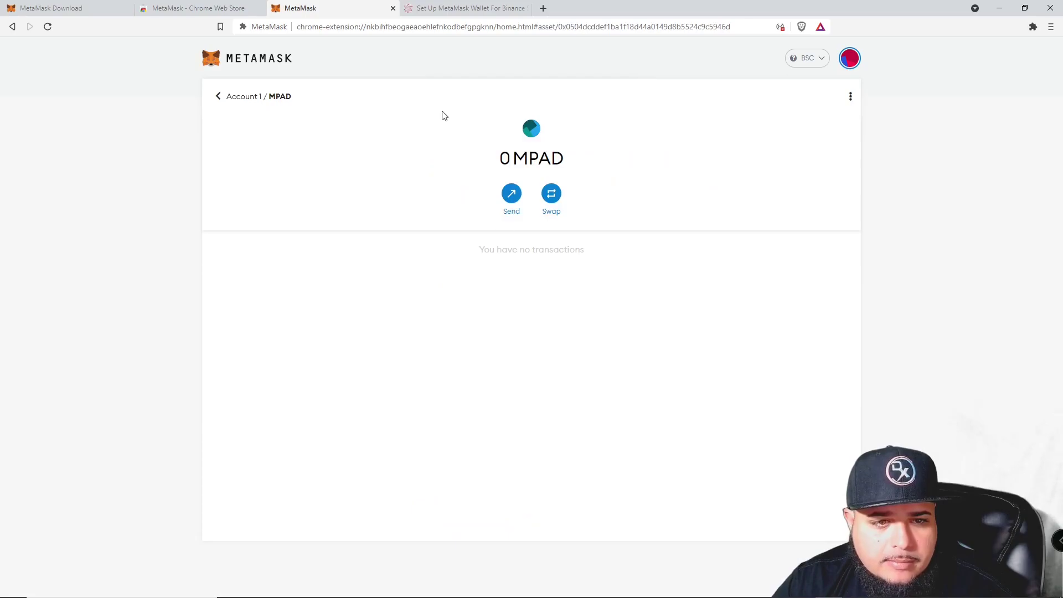
click(218, 96)
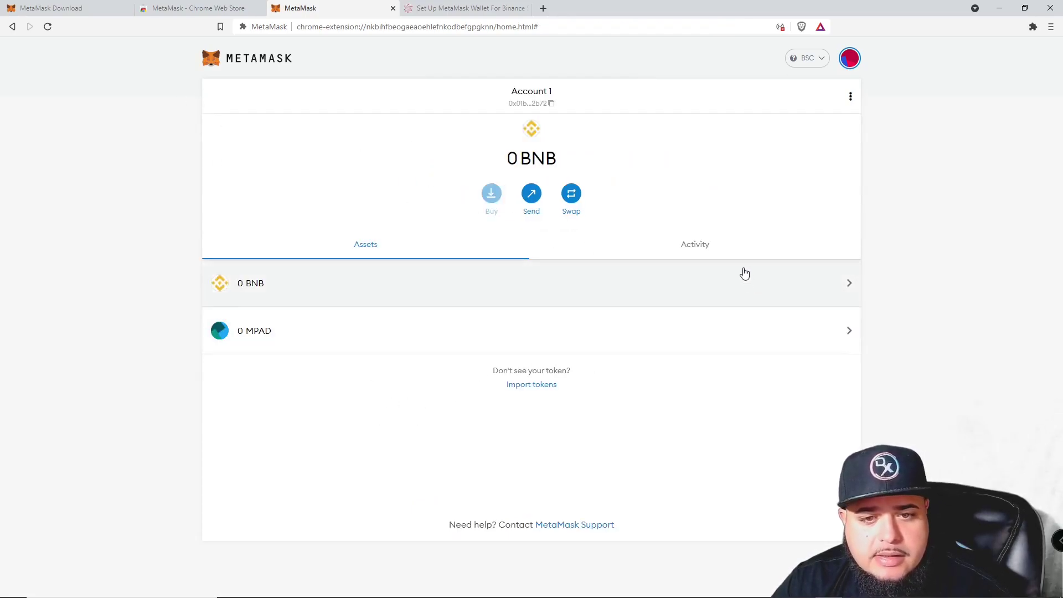
Open the MPAD asset's details, then go back to the asset list.
click(441, 330)
drag(532, 175, 572, 180)
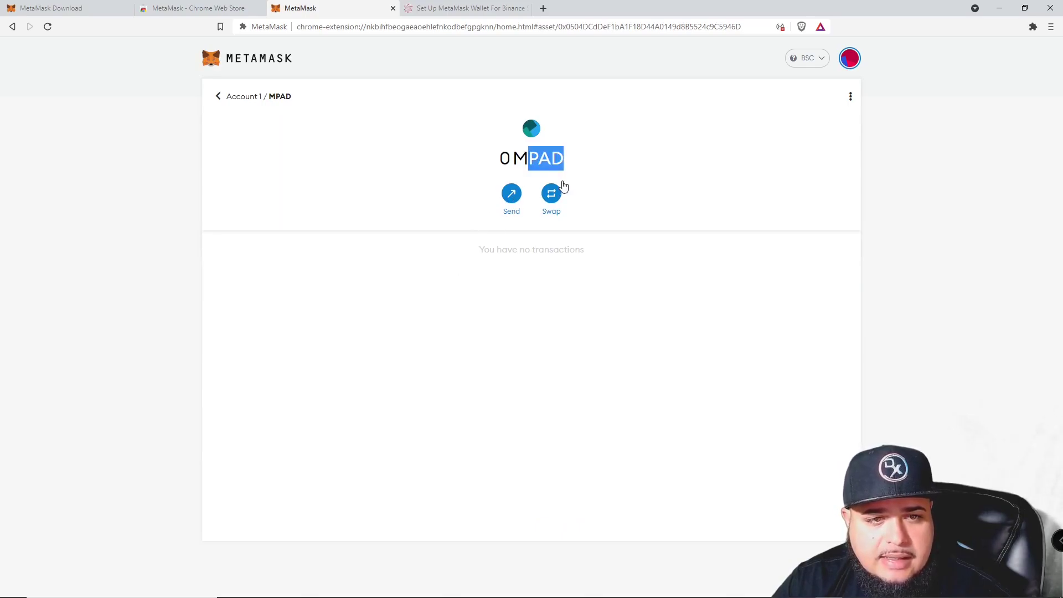
click(212, 99)
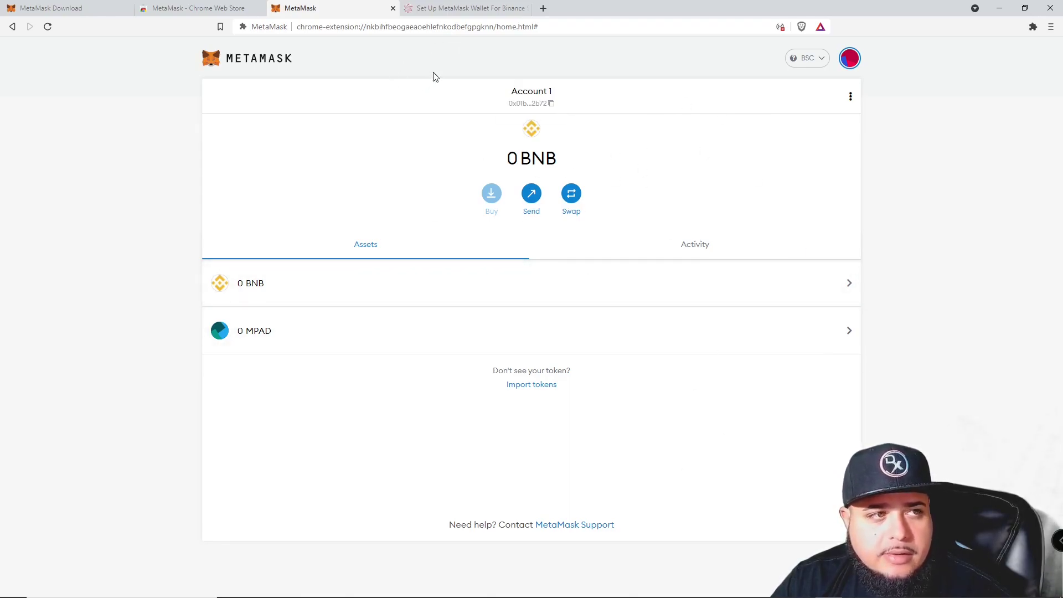
Load pancakeswap.finance in a new Brave tab.
click(542, 8)
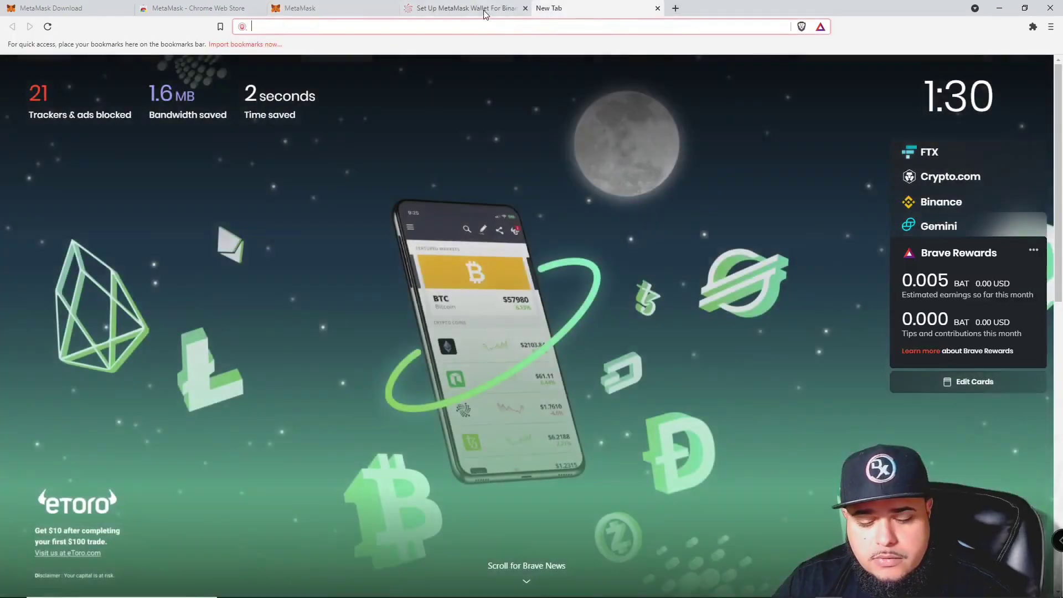
text(panca)
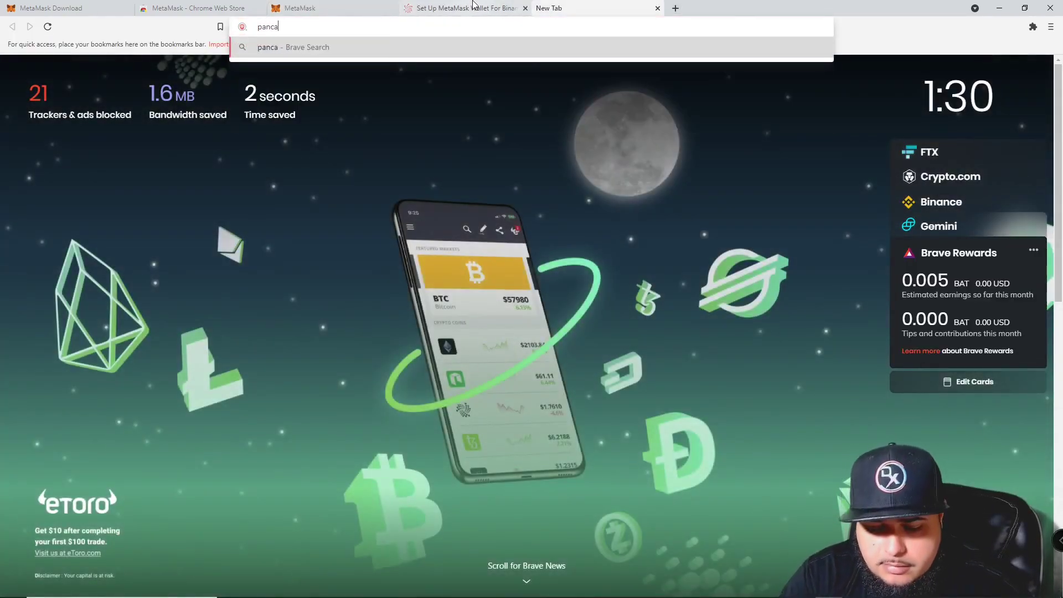
text(keswap.fina)
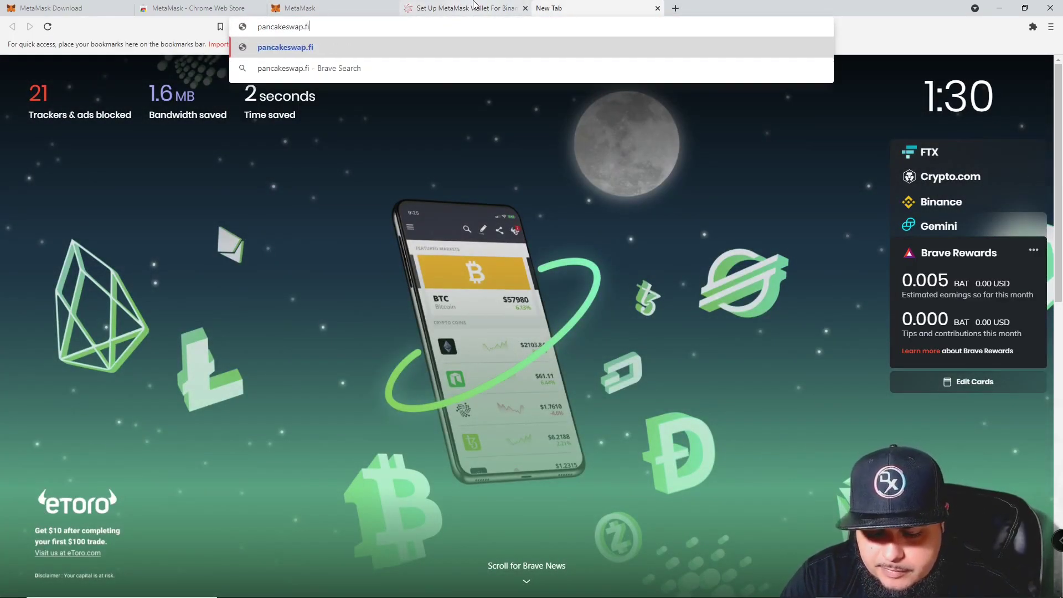
text(ance)
key(Return)
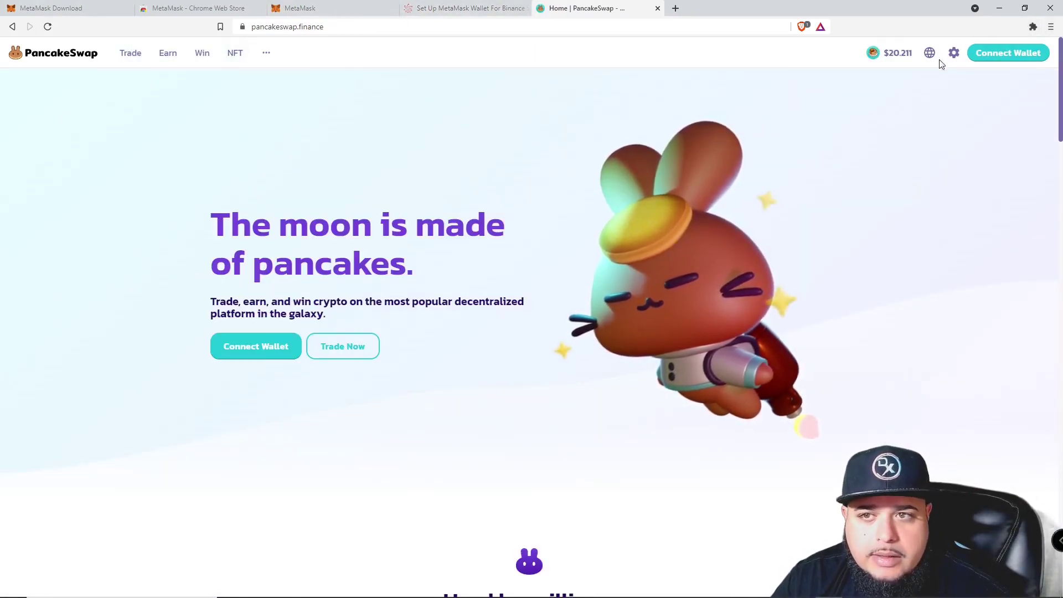
Start a MetaMask connection via Connect Wallet, select the first account, and review requested permissions.
click(999, 53)
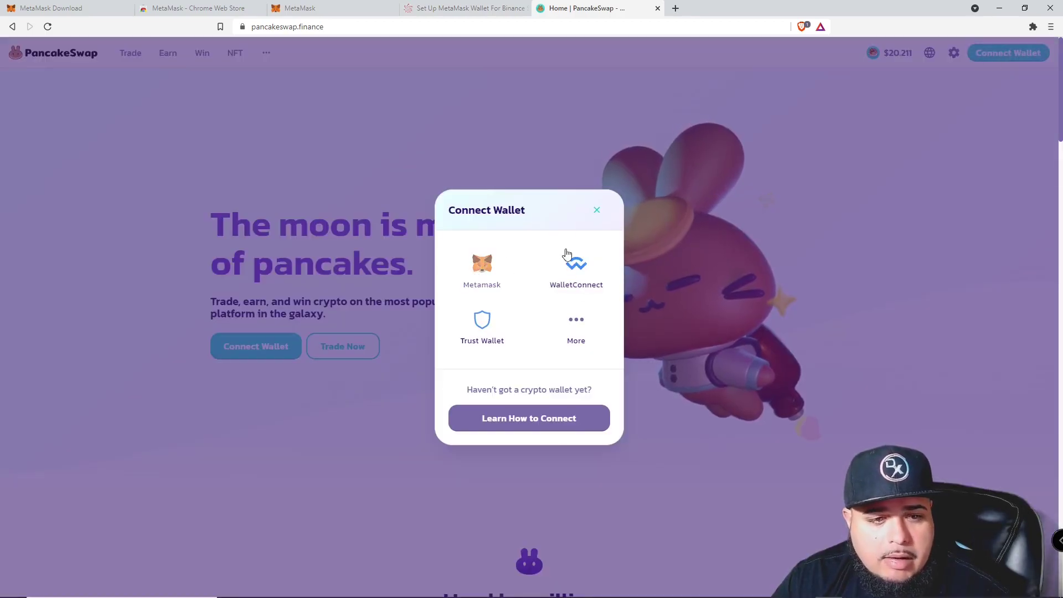
click(484, 274)
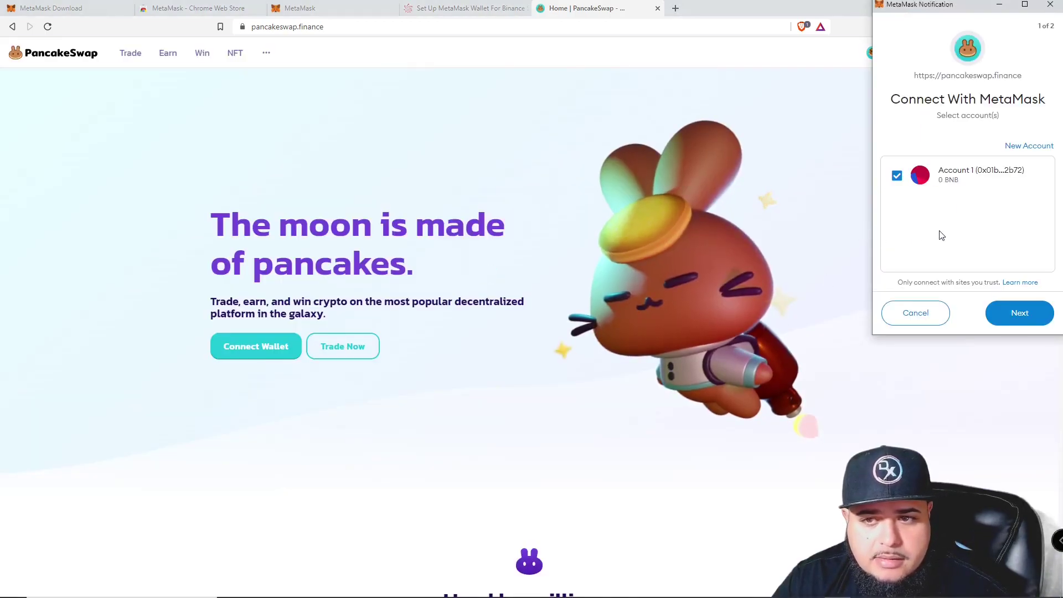
click(1010, 317)
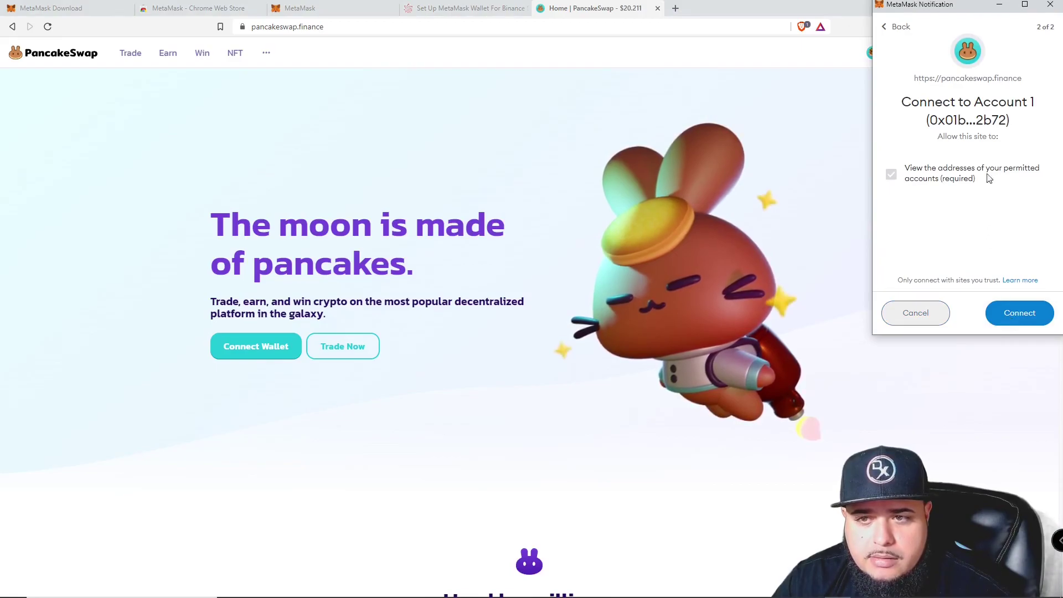
drag(972, 178, 938, 161)
click(938, 166)
drag(1039, 169, 1007, 78)
click(939, 173)
Approve the connection so PancakeSwap shows wallet 0x01…2b72 connected.
click(937, 78)
click(956, 78)
double_click(982, 79)
click(982, 79)
click(898, 80)
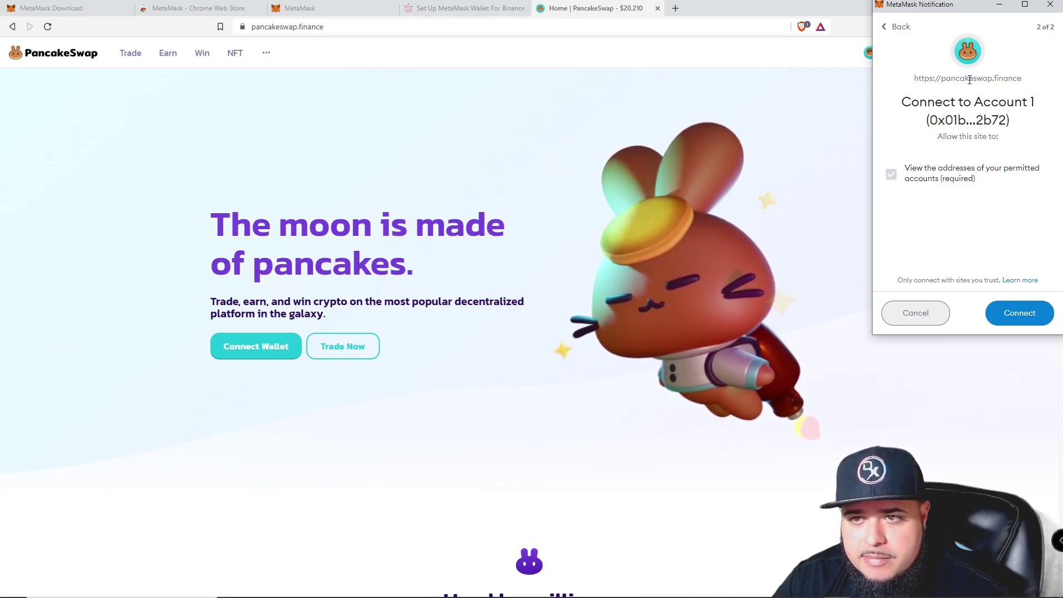
click(966, 78)
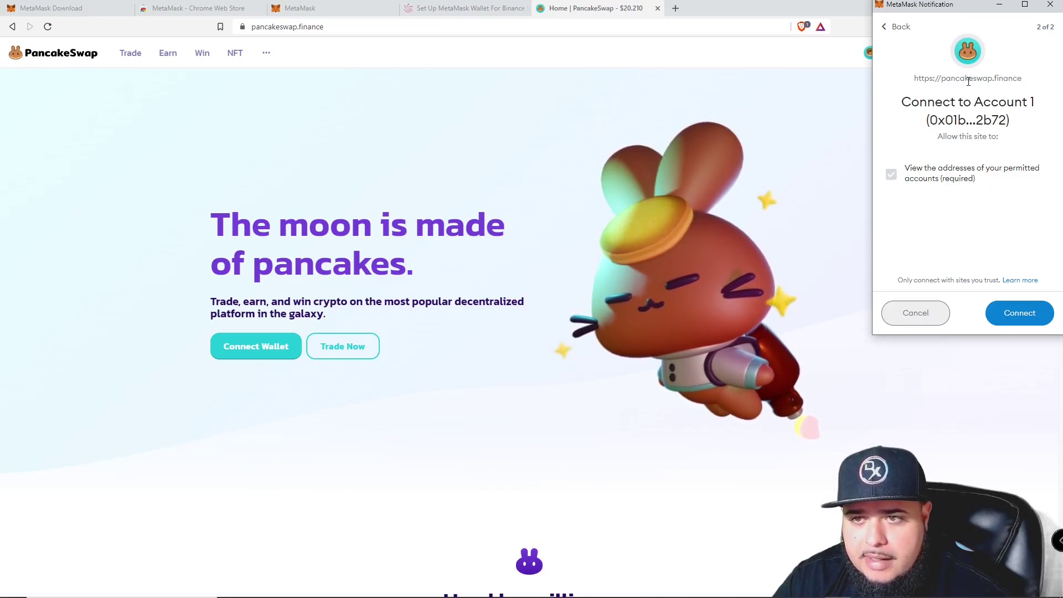
click(1006, 308)
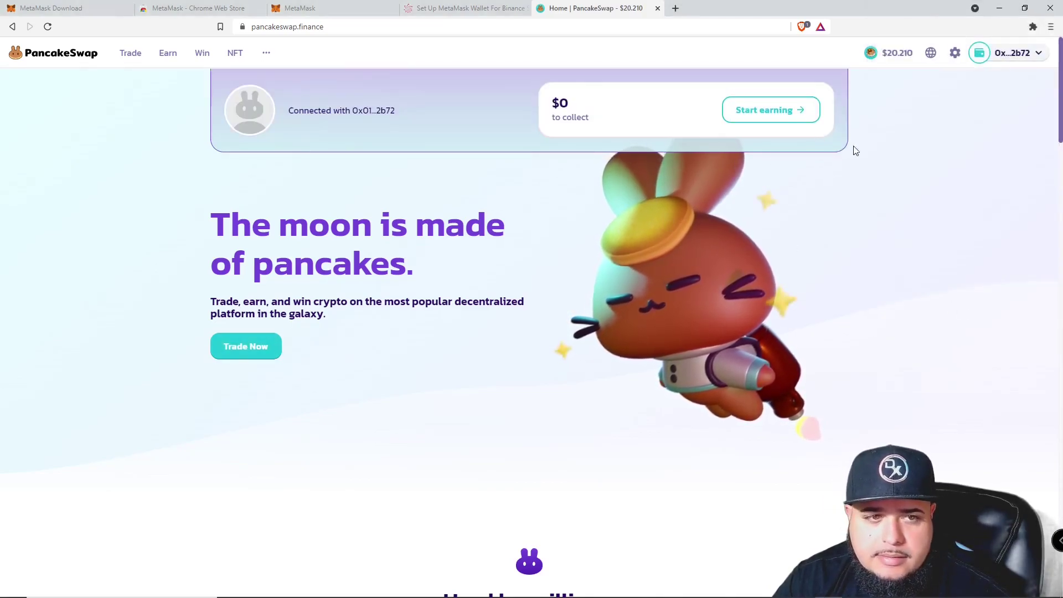
click(1015, 53)
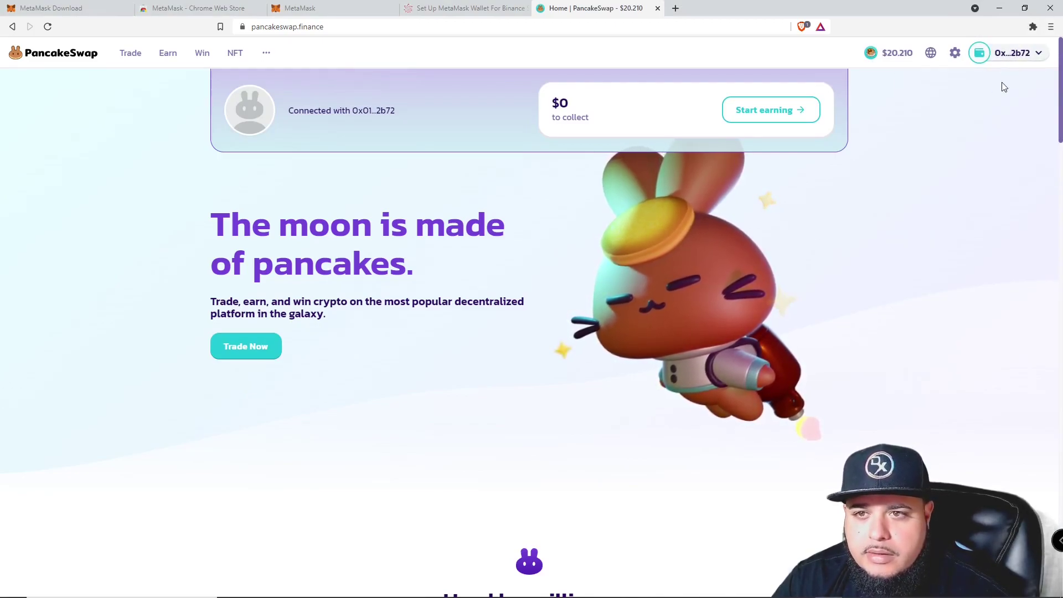
Check the connected wallet's address and low BNB balance warning, then close the details.
click(1005, 84)
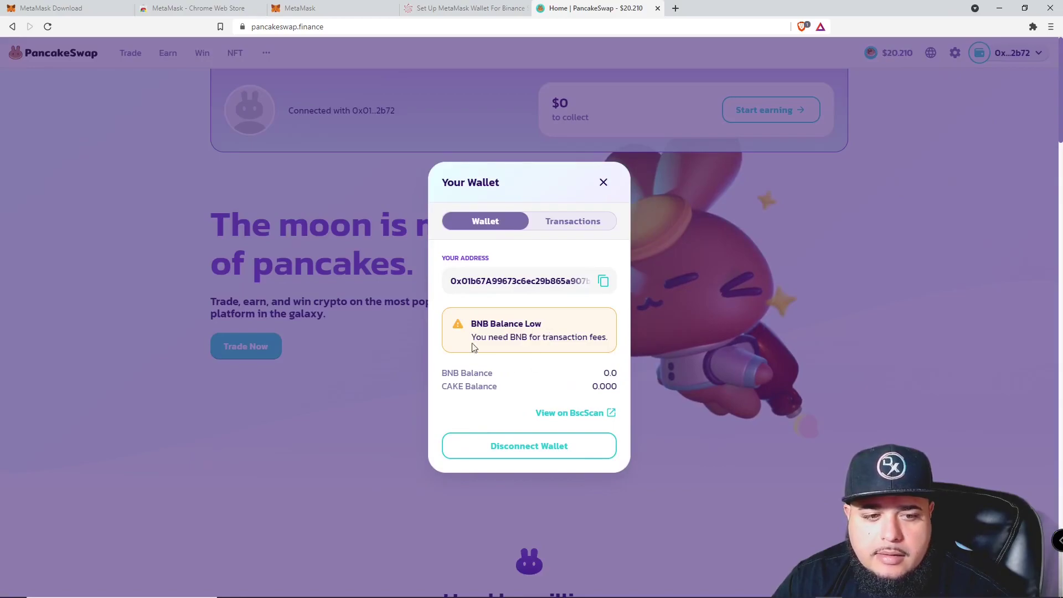
mouse_move(477, 336)
mouse_down()
mouse_move(560, 339)
mouse_move(481, 332)
mouse_move(482, 316)
mouse_up()
click(600, 346)
click(604, 183)
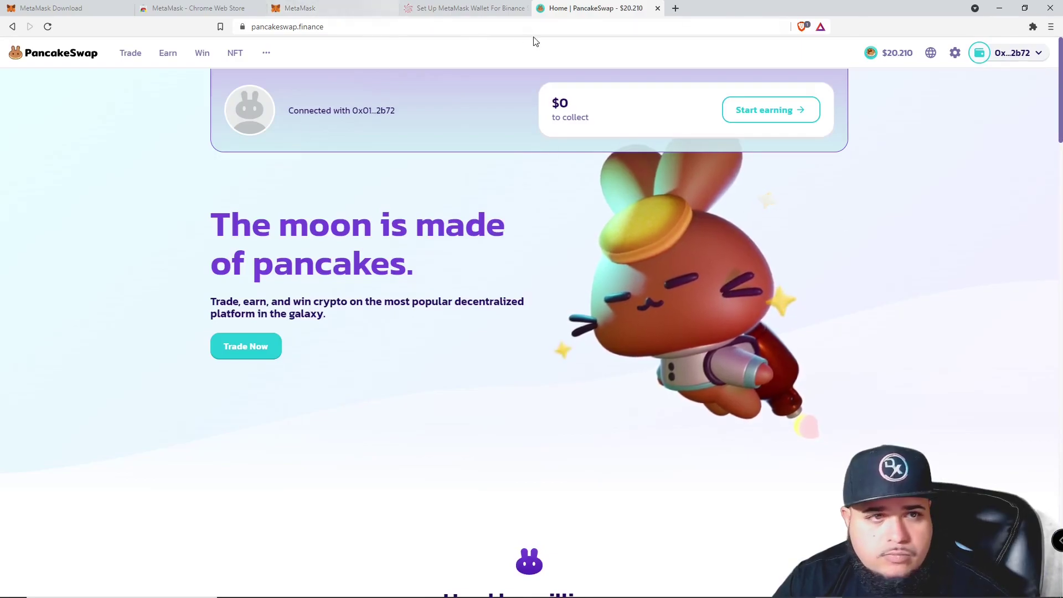
On Exchange, import MPAD by contract address as the receive token, acknowledging the risk.
click(128, 83)
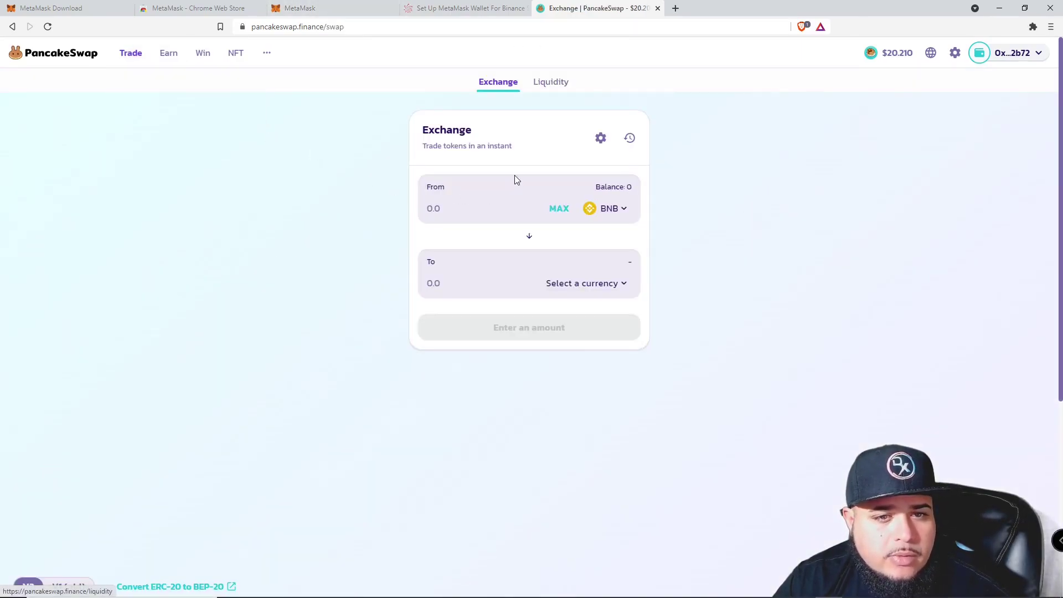
click(573, 285)
key(ctrl+v)
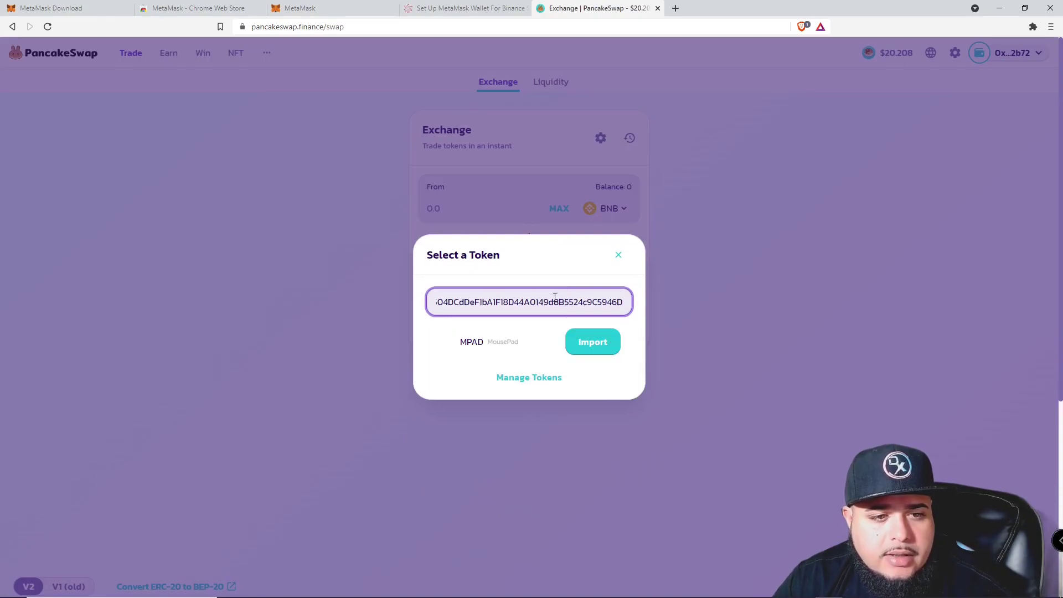
click(575, 343)
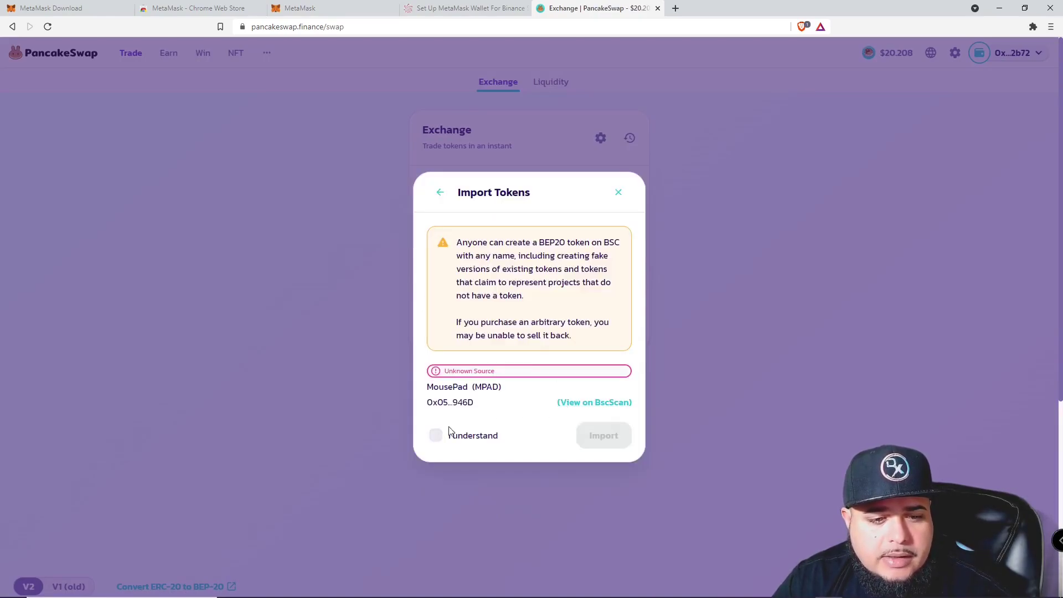
click(435, 435)
click(435, 435)
click(435, 435)
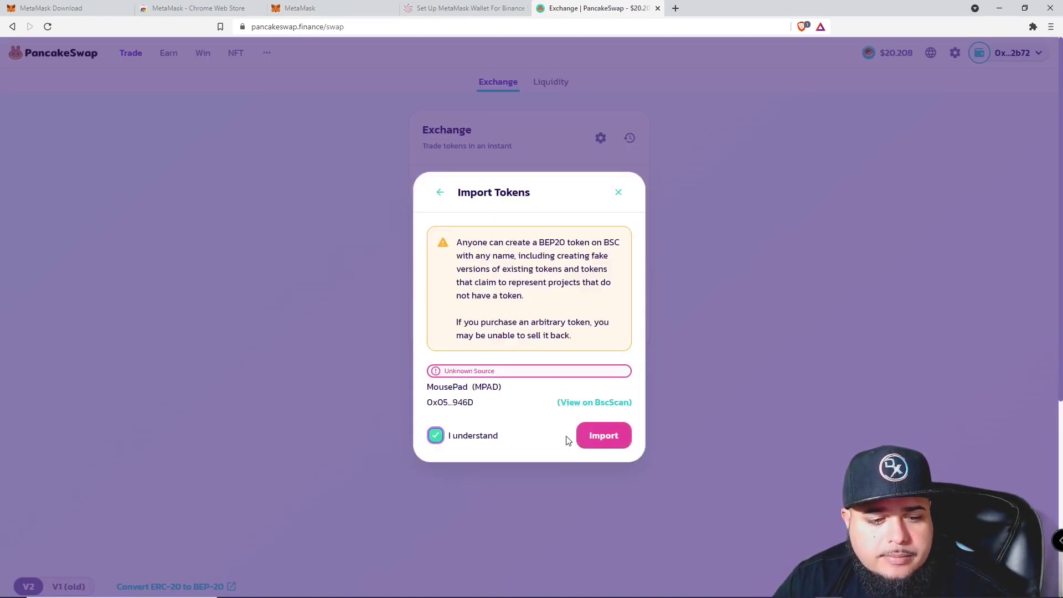
click(603, 437)
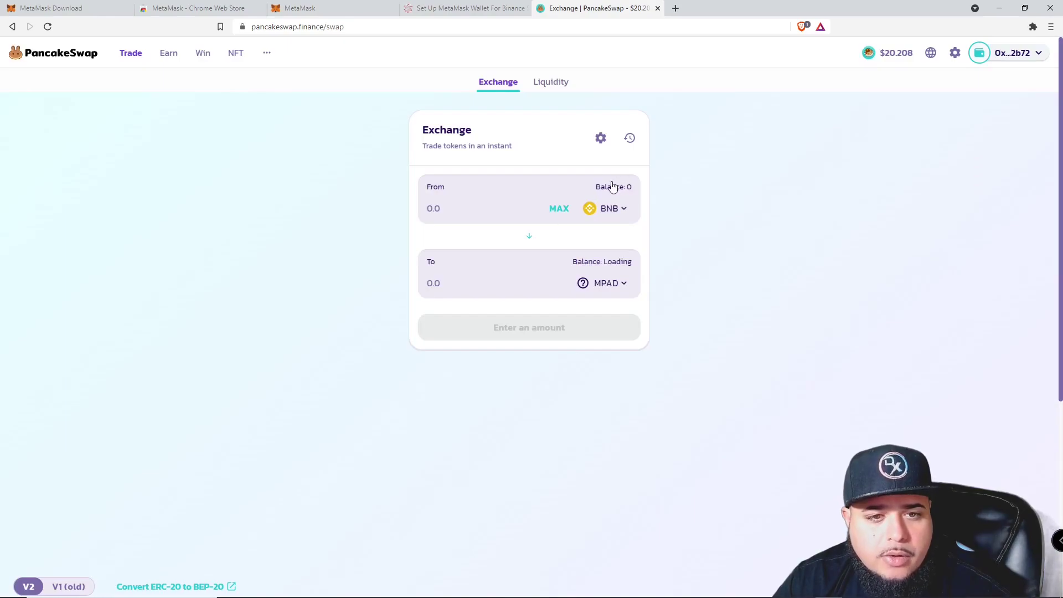